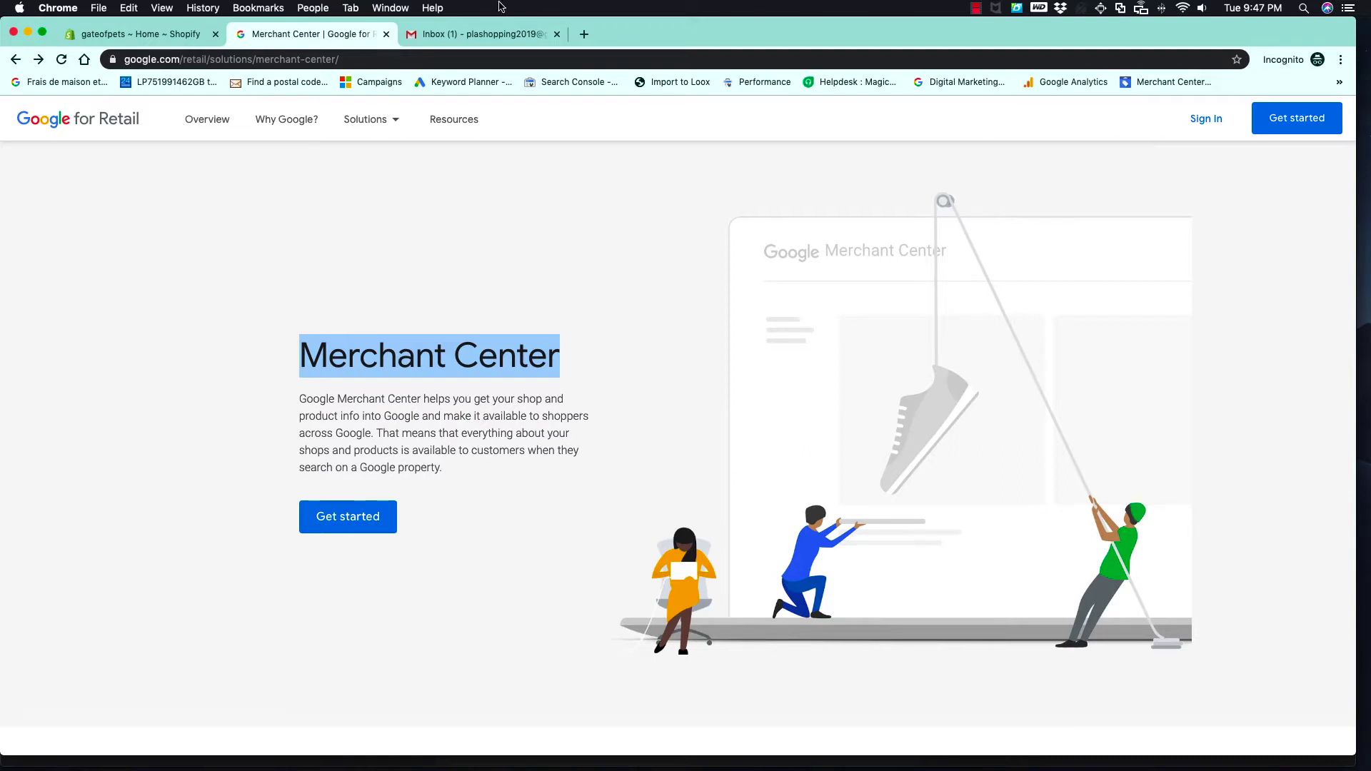
Search for 'Merchant Center' and open Google for Retail's Merchant Center get-started page
{"action": "left_click", "coordinate": [368, 62]}
{"action": "key", "text": "super+c"}
{"action": "key", "text": "super+v"}
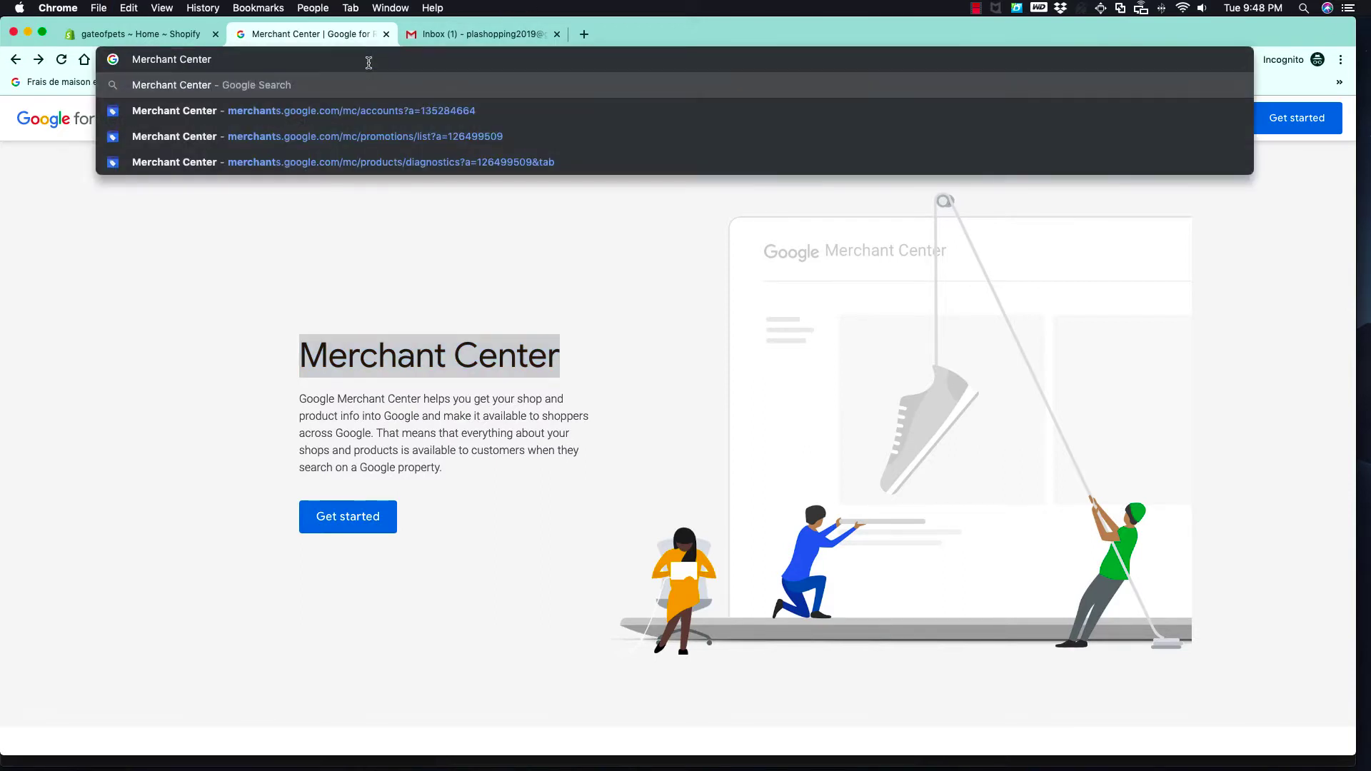
{"action": "key", "text": "Return"}
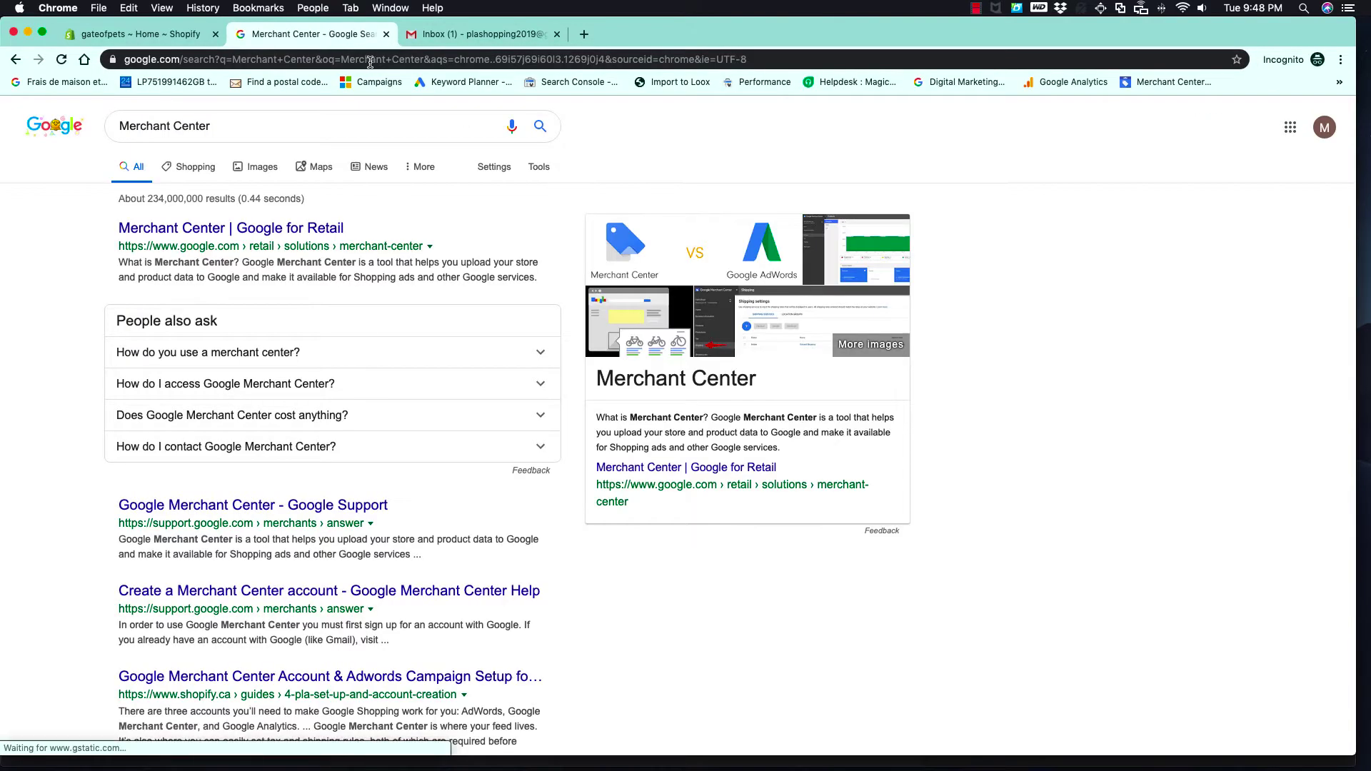
{"action": "left_click", "coordinate": [219, 234]}
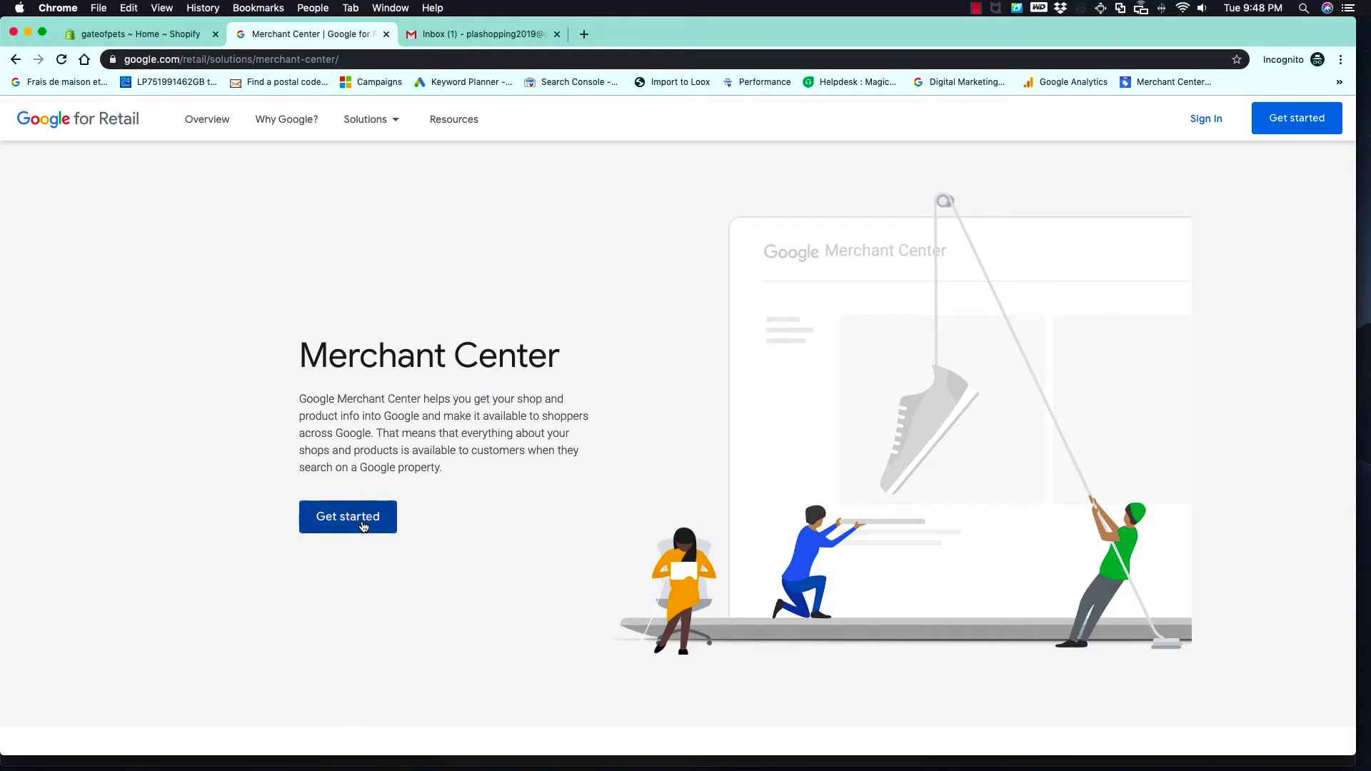
{"action": "left_click", "coordinate": [349, 519]}
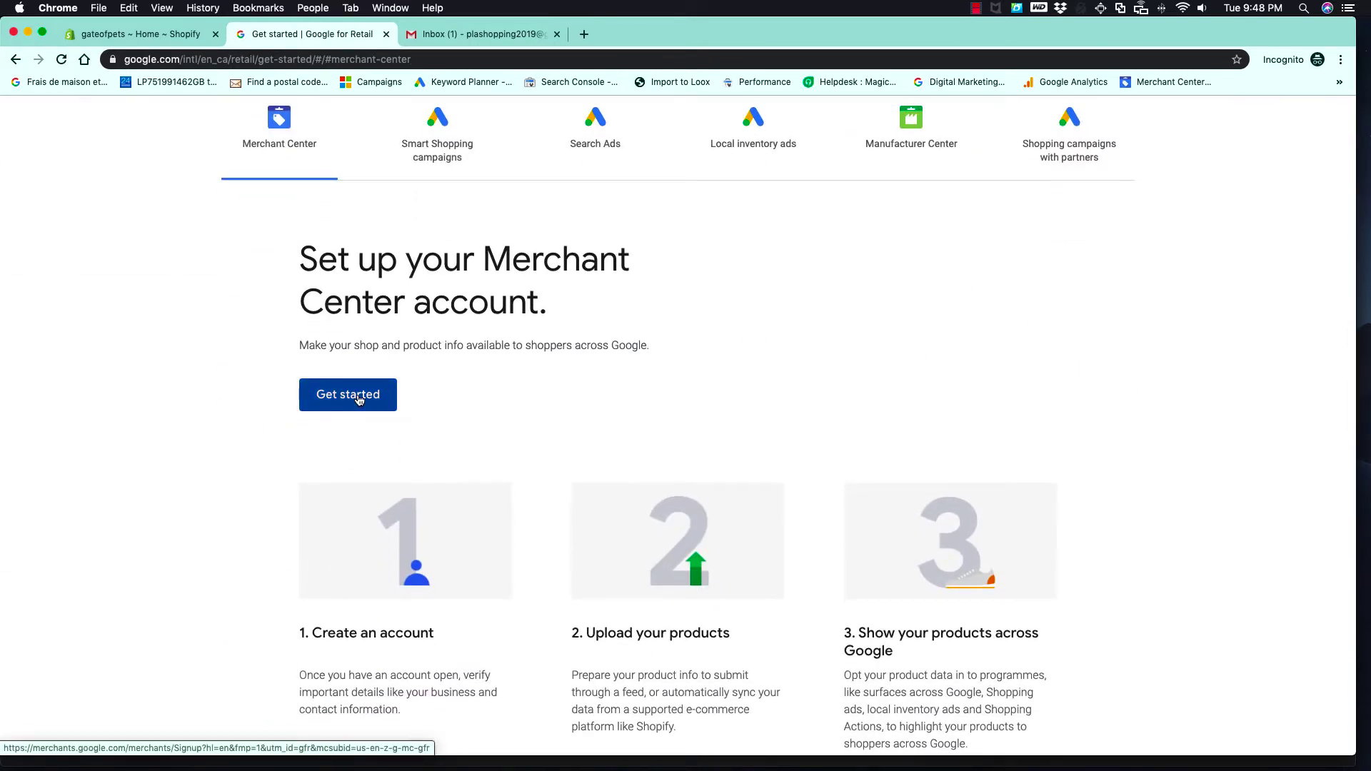
Open the Merchant Center sign-up form and select Canada as the business country
{"action": "left_click", "coordinate": [359, 400]}
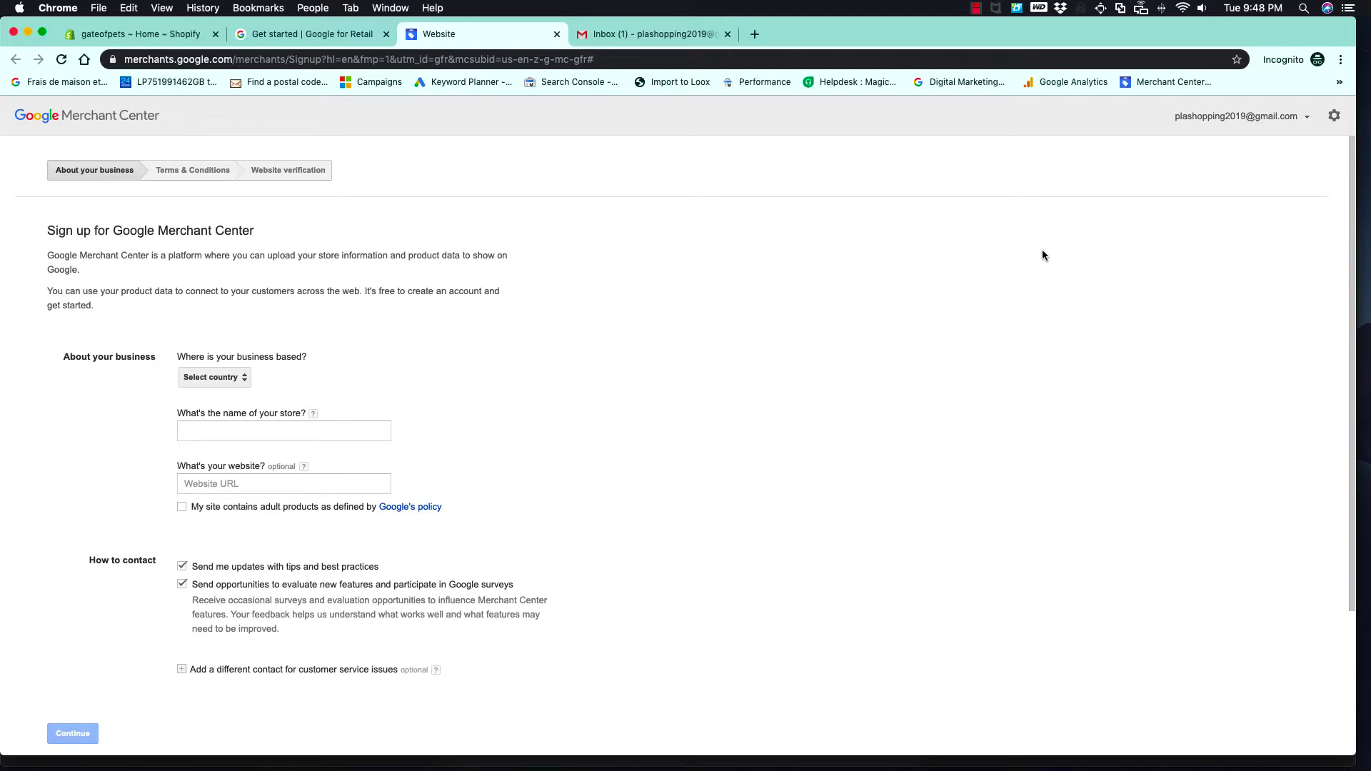
{"action": "left_click", "coordinate": [229, 377]}
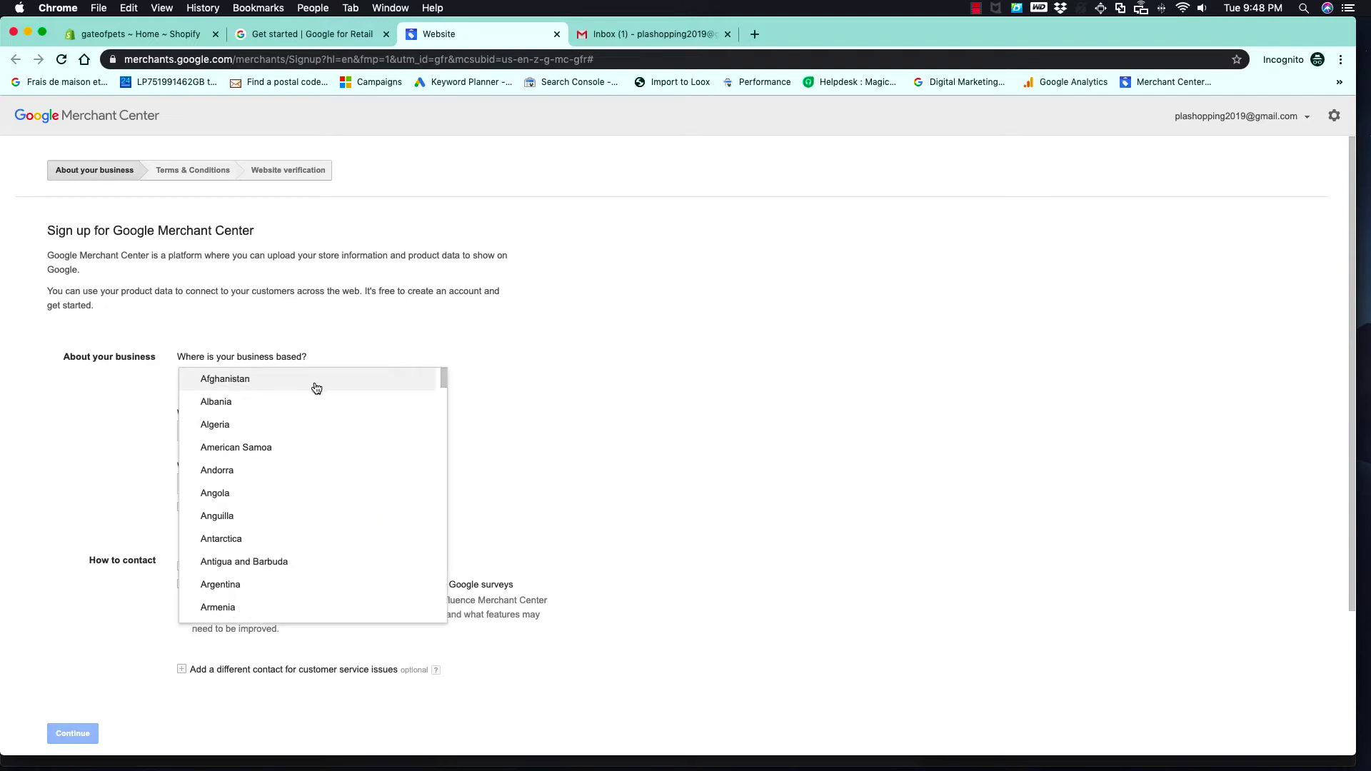
{"action": "scroll", "coordinate": [253, 443], "scroll_direction": "down", "scroll_amount": 10}
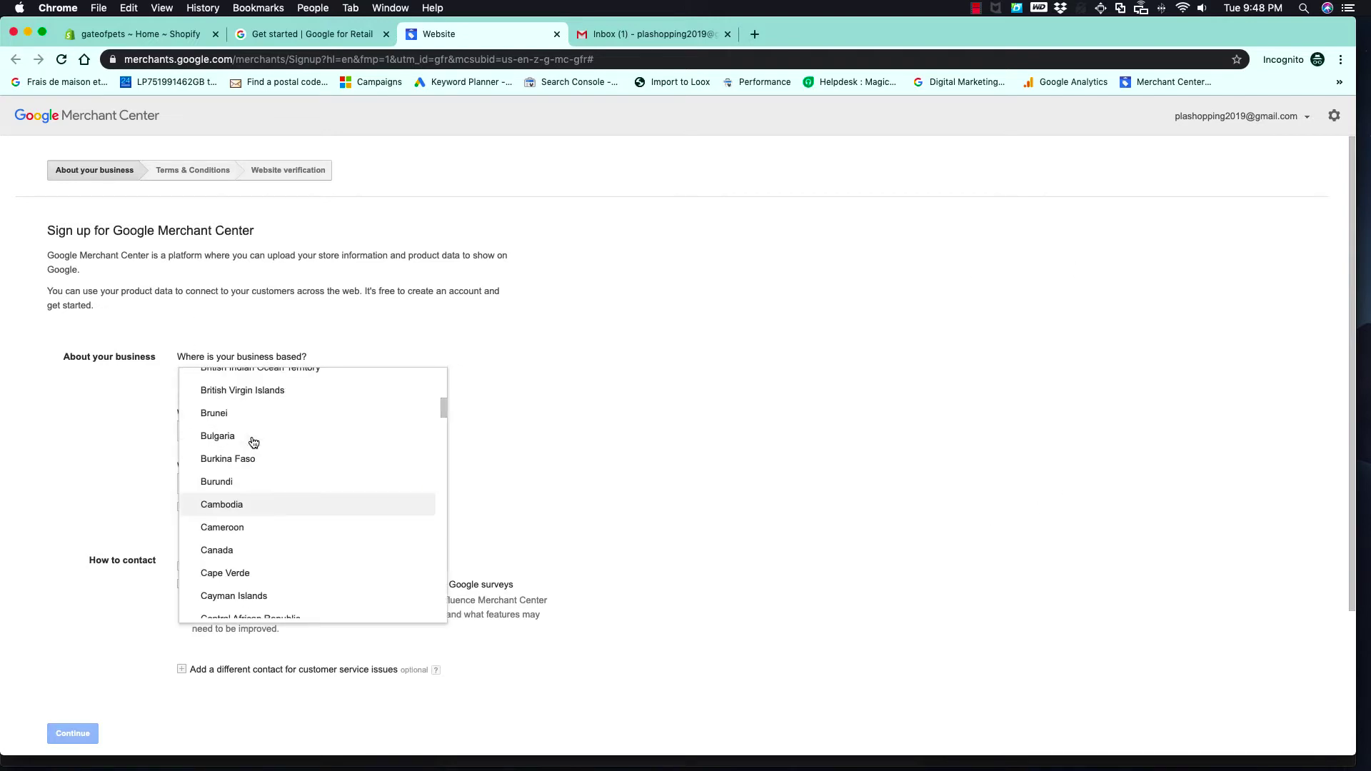
{"action": "left_click", "coordinate": [236, 549]}
{"action": "scroll", "coordinate": [222, 457], "scroll_direction": "down", "scroll_amount": 2}
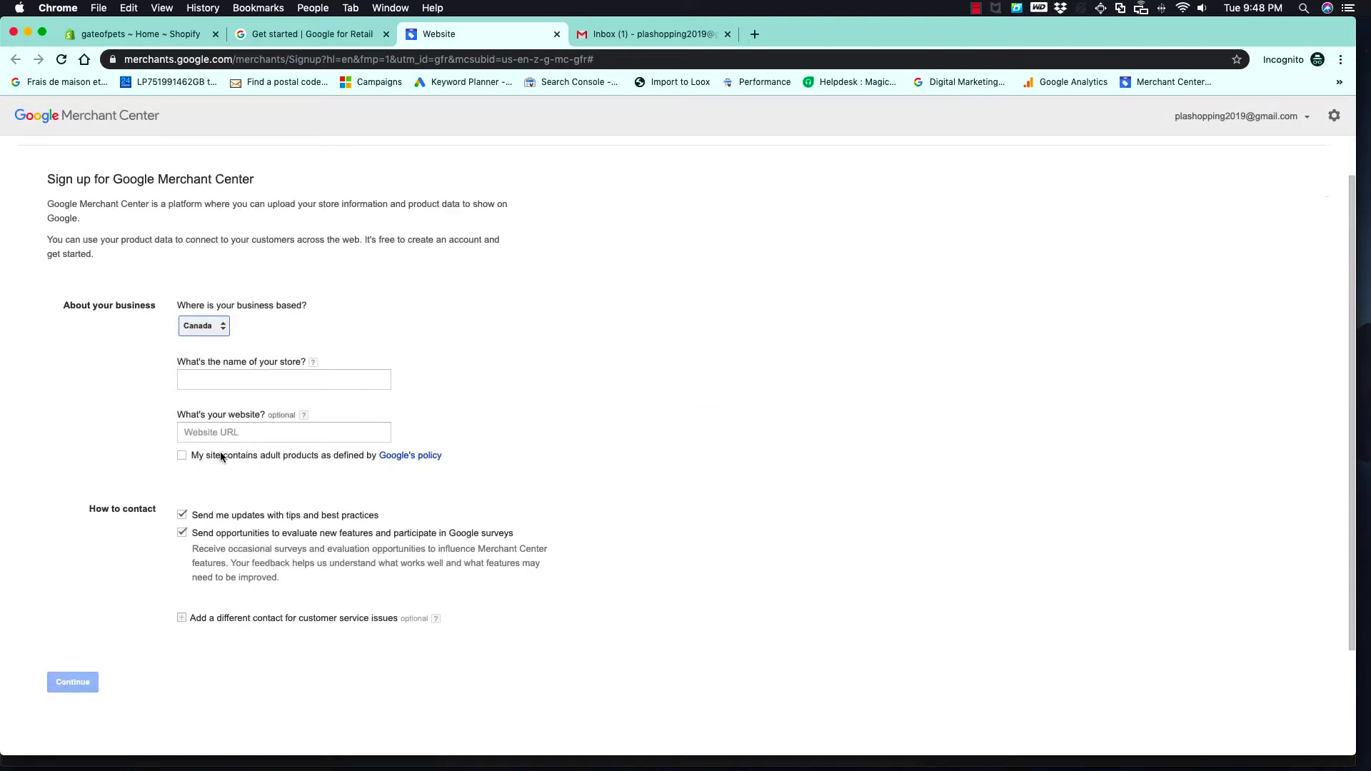
{"action": "scroll", "coordinate": [221, 457], "scroll_direction": "down", "scroll_amount": 1}
Enter 'Gateofpets' as the store name
{"action": "left_click", "coordinate": [286, 367]}
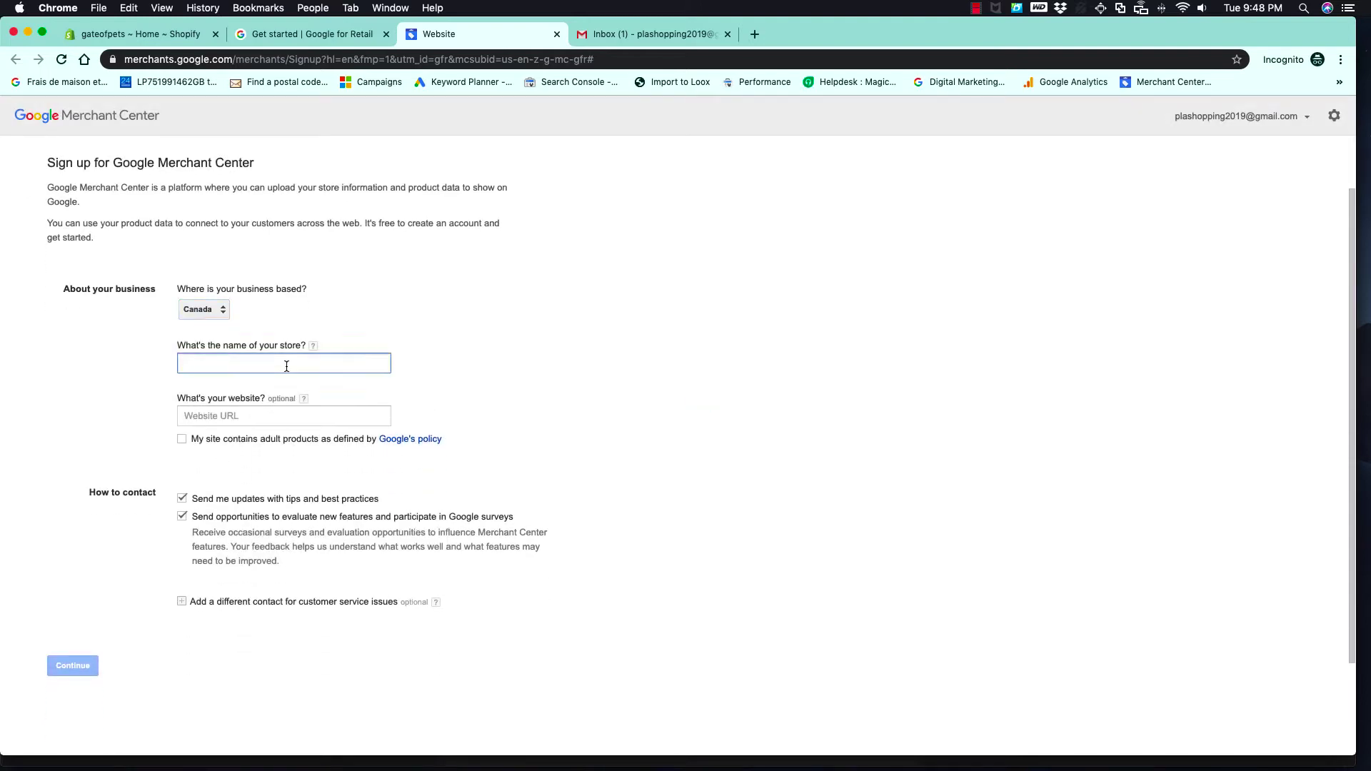
{"action": "type", "text": "G"}
{"action": "type", "text": "ateofpets"}
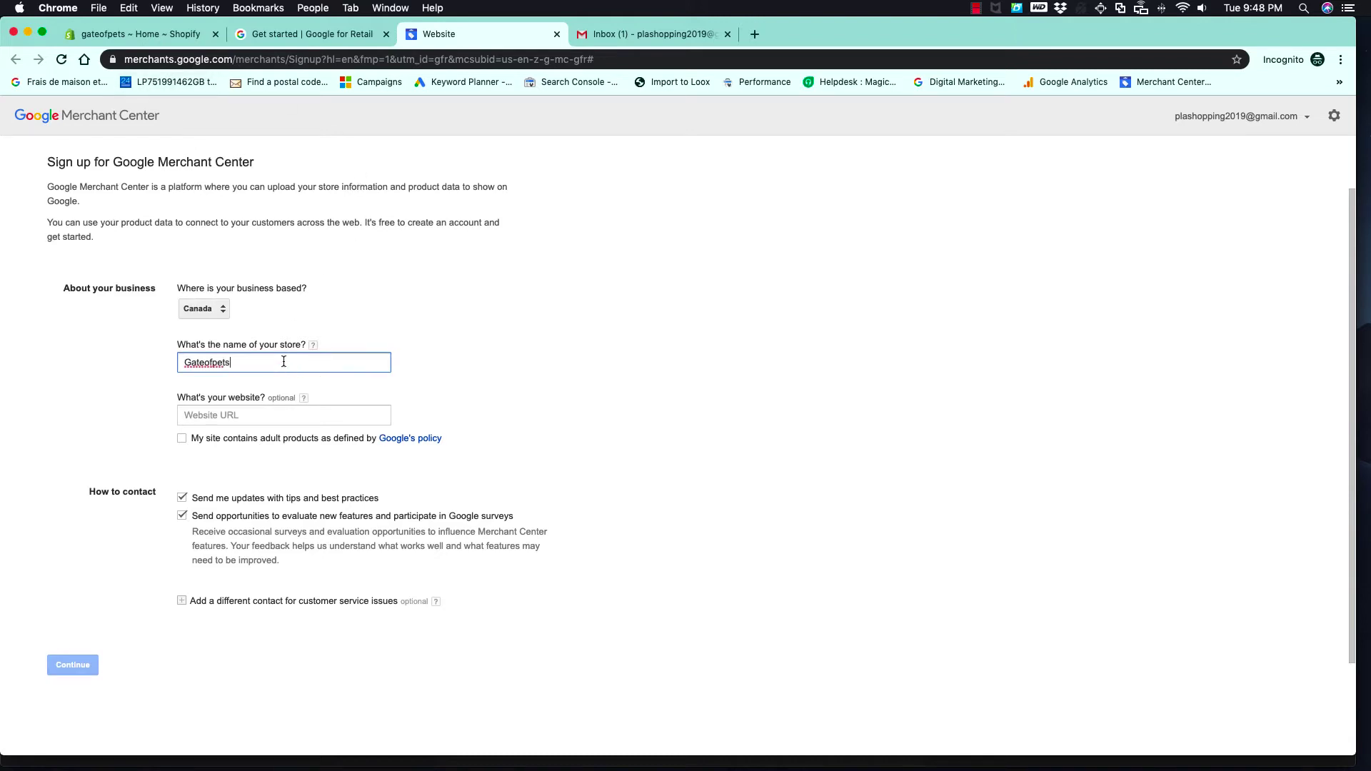
{"action": "left_click", "coordinate": [255, 420]}
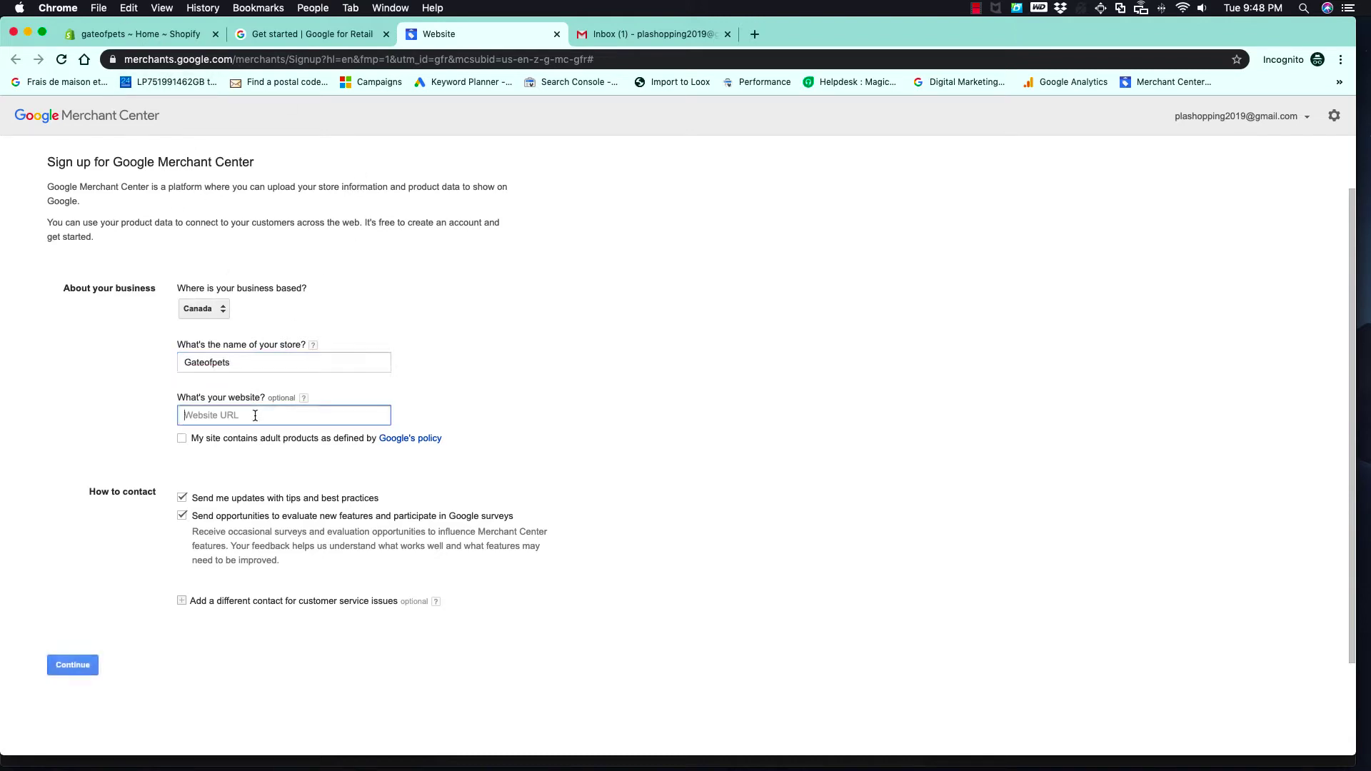
{"action": "left_click", "coordinate": [175, 31]}
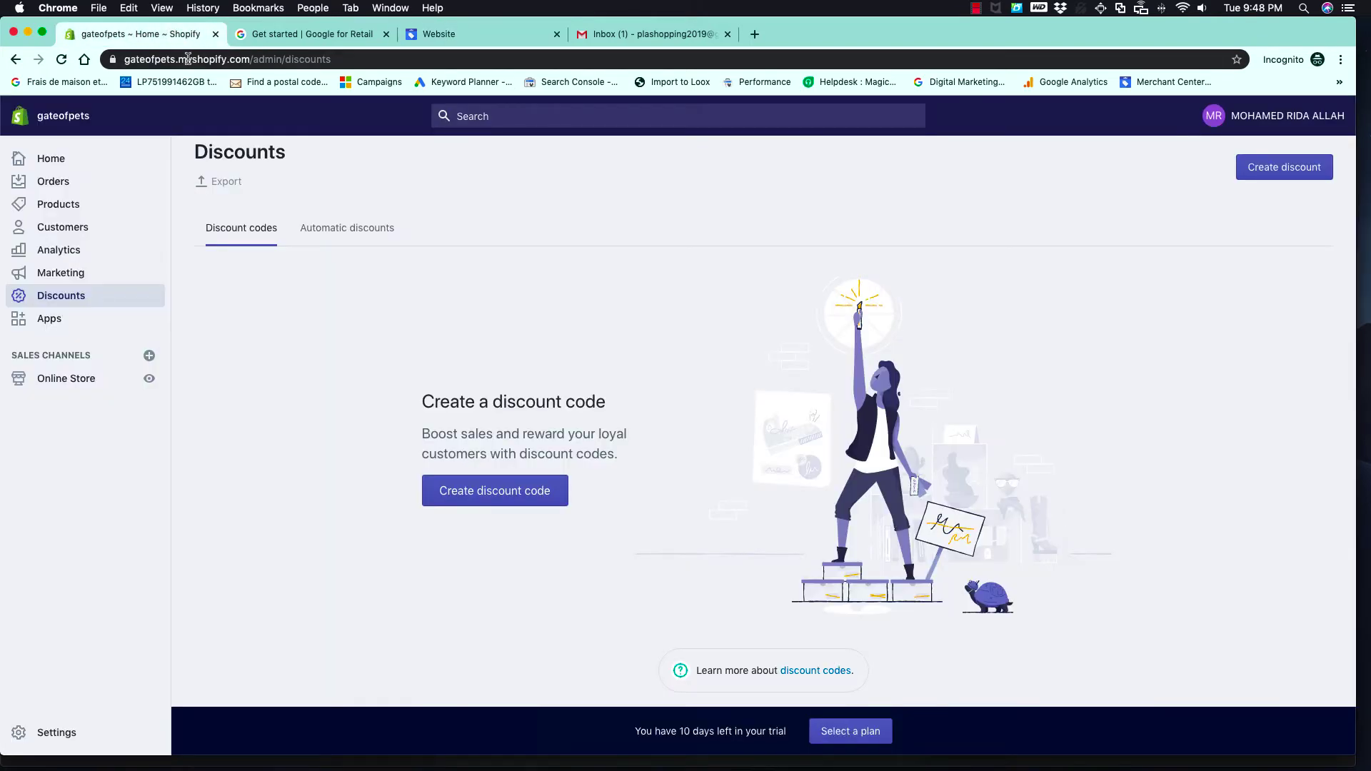
{"action": "left_click_drag", "start_coordinate": [176, 60], "coordinate": [126, 60]}
{"action": "key", "text": "super+c"}
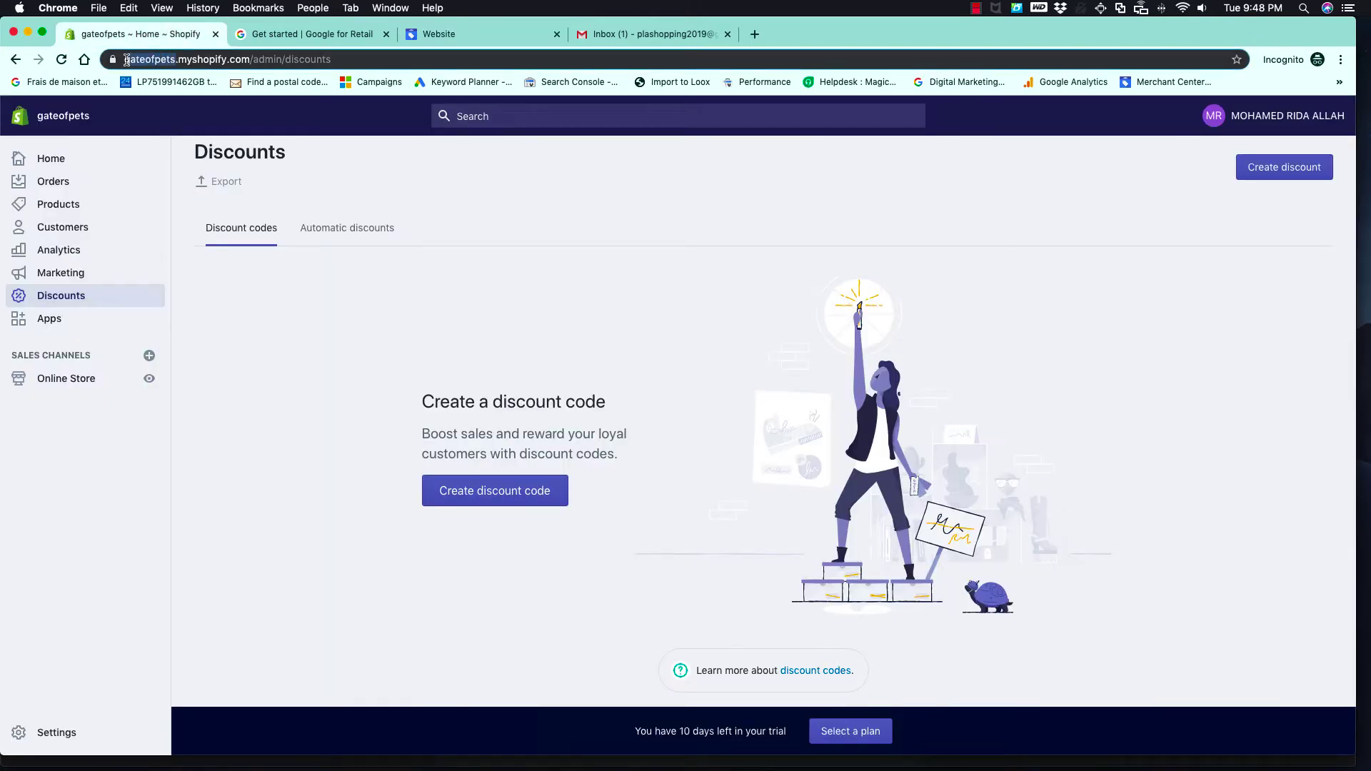
{"action": "left_click", "coordinate": [453, 40]}
{"action": "key", "text": "super+v"}
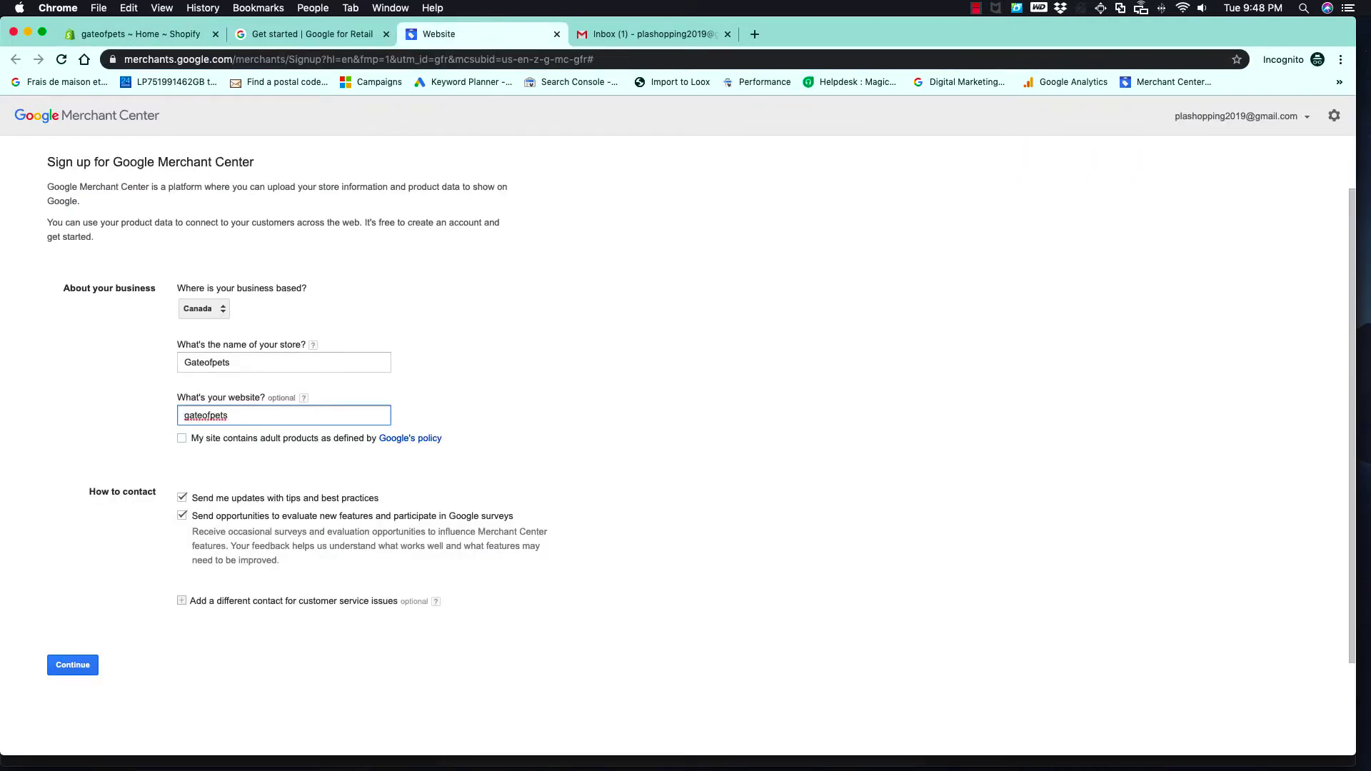
{"action": "type", "text": "https://"}
{"action": "left_click", "coordinate": [71, 665]}
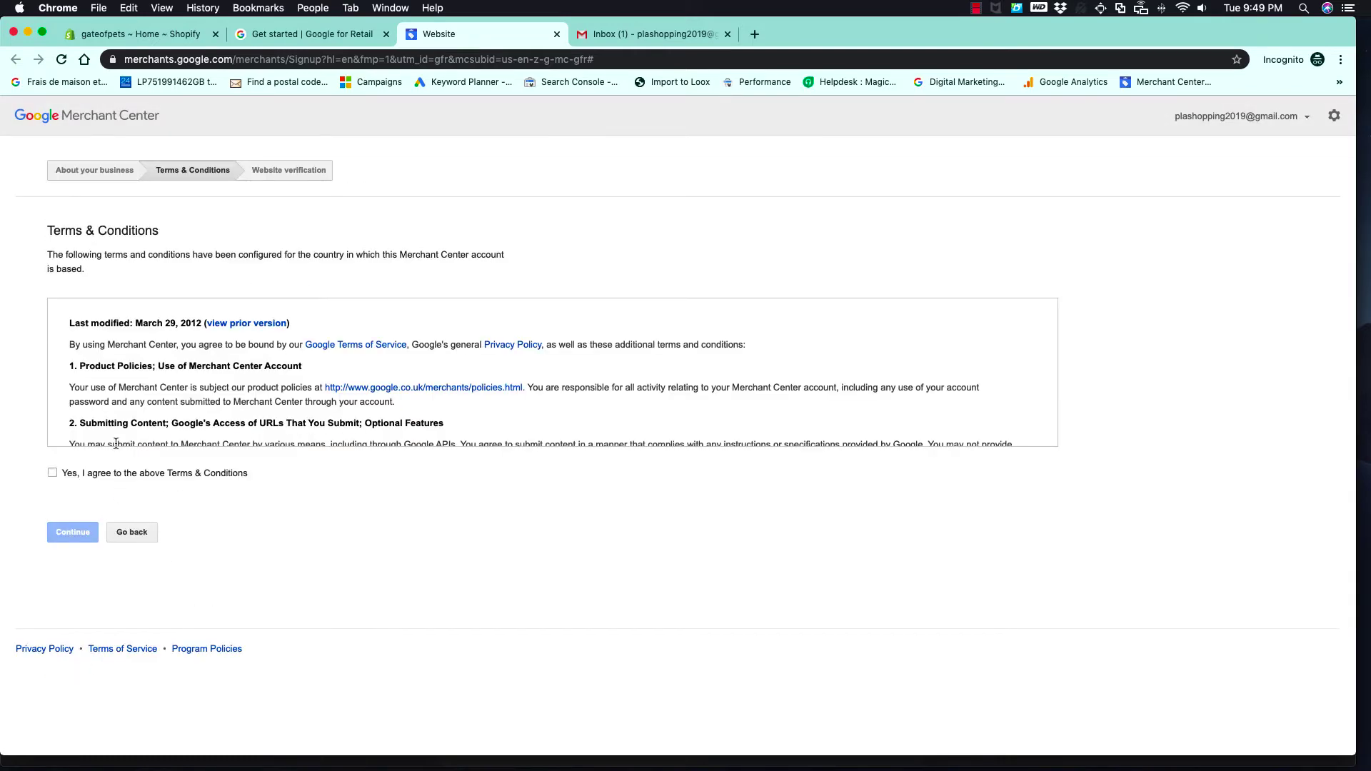
Agree to the Merchant Center Terms & Conditions and continue to website verification
{"action": "scroll", "coordinate": [115, 444], "scroll_direction": "down", "scroll_amount": 10}
{"action": "scroll", "coordinate": [155, 373], "scroll_direction": "up", "scroll_amount": 10}
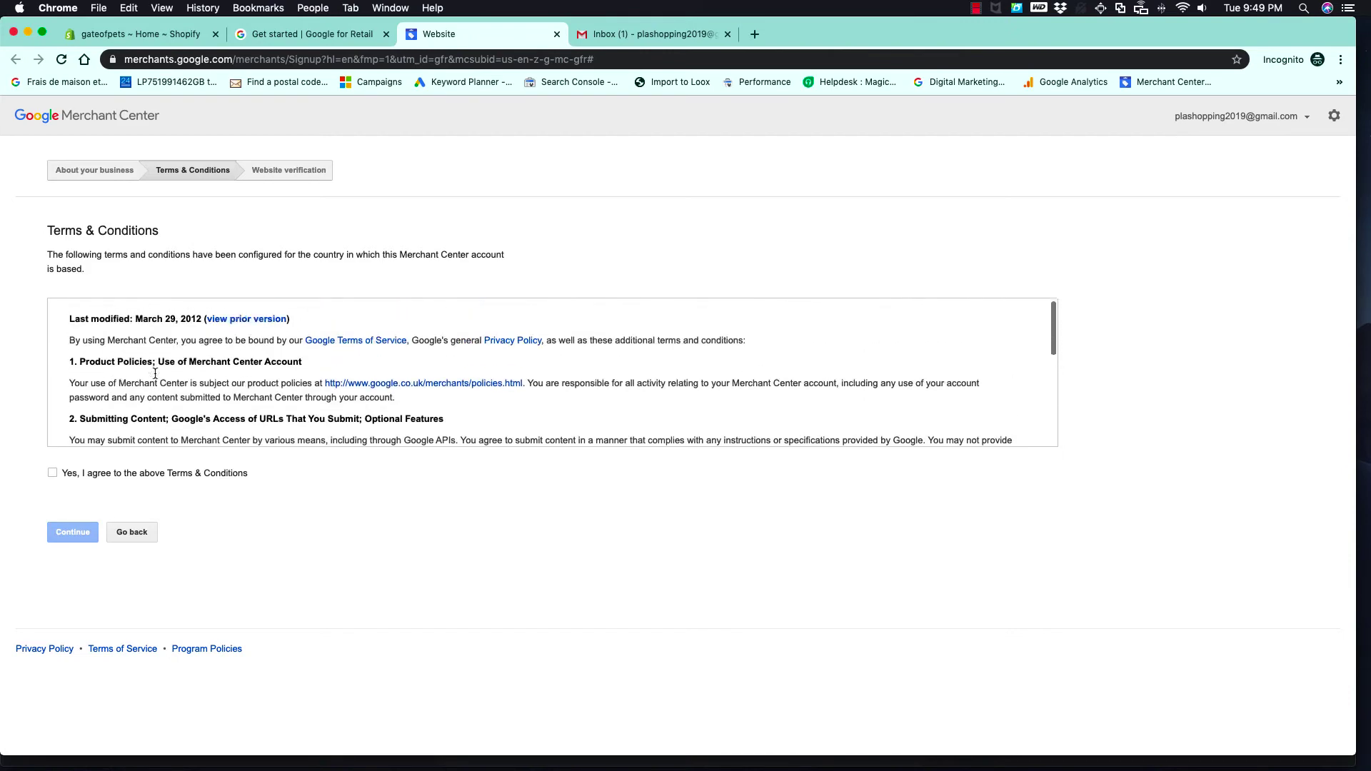
{"action": "scroll", "coordinate": [155, 373], "scroll_direction": "down", "scroll_amount": 10}
{"action": "left_click", "coordinate": [52, 473]}
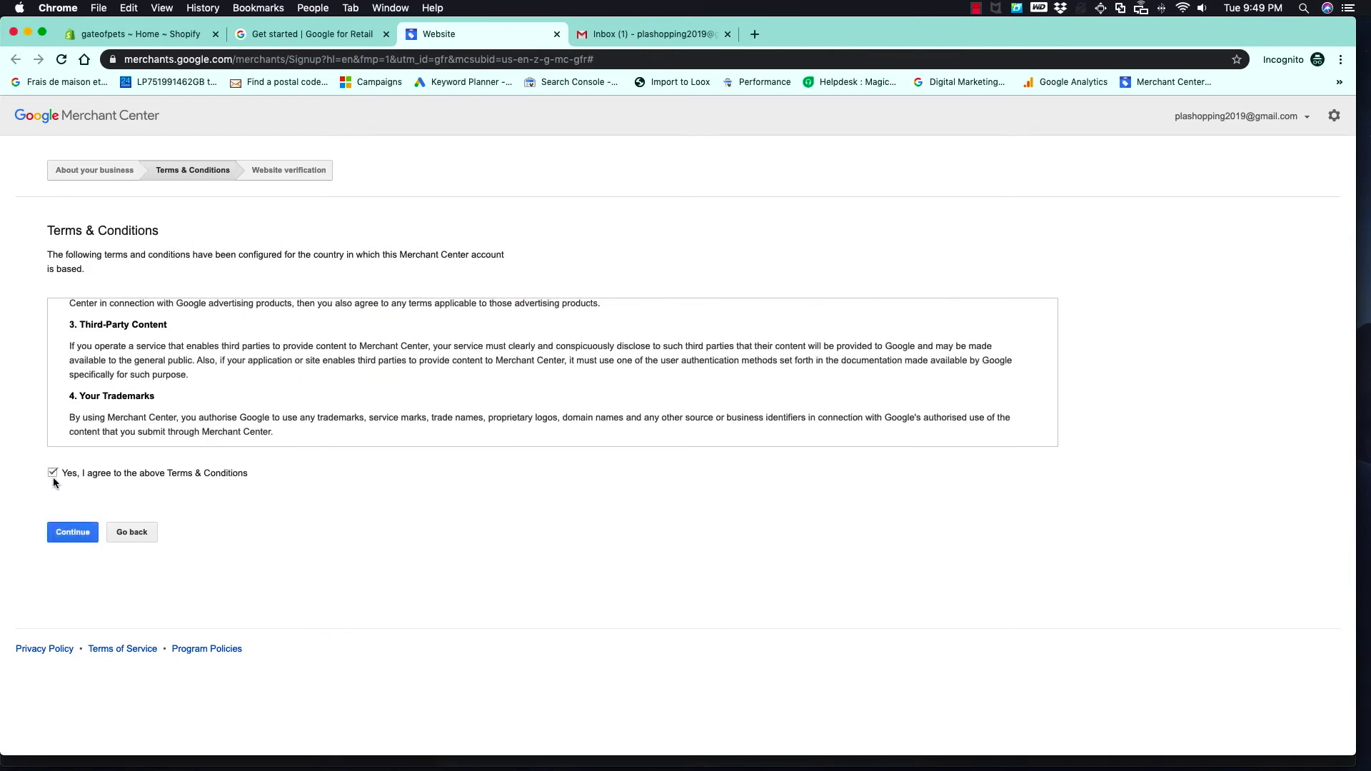
{"action": "left_click", "coordinate": [70, 540]}
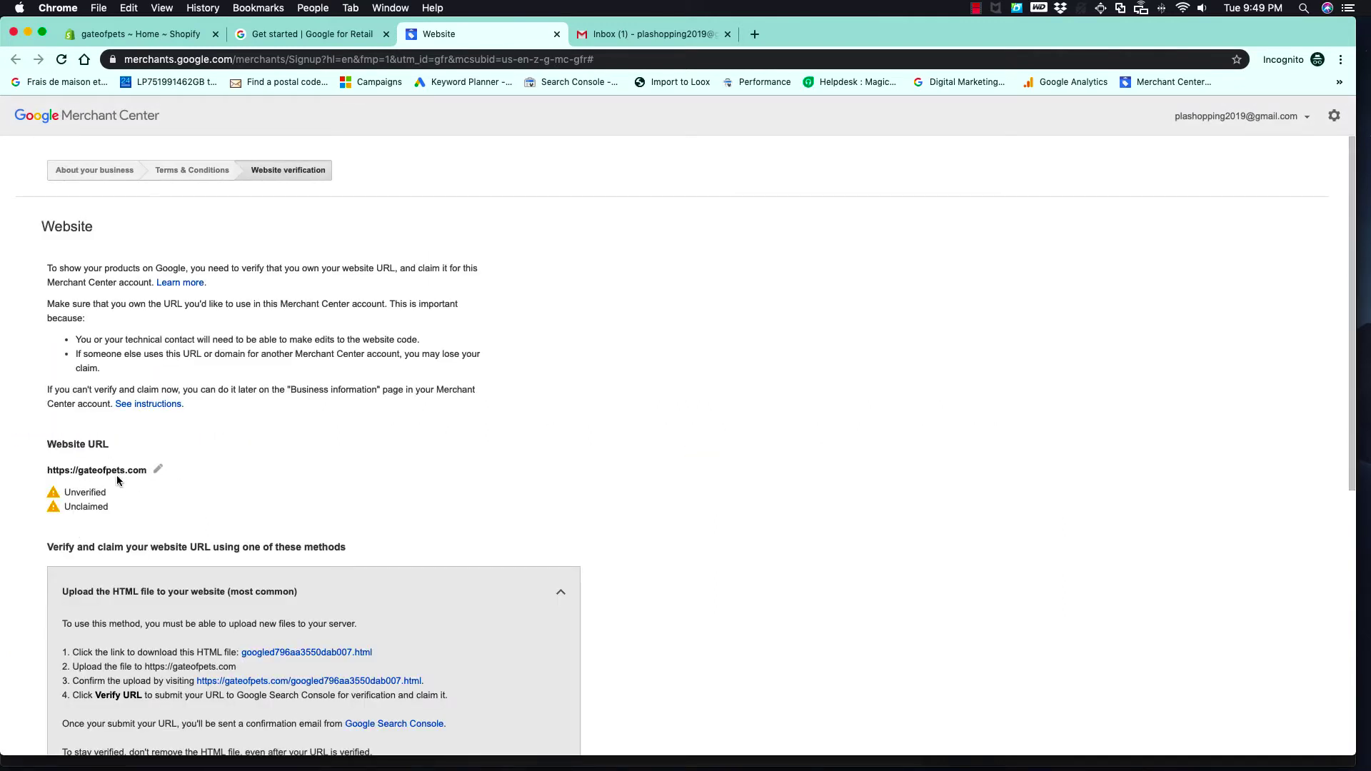
Copy the verification meta tag from the HTML tag method
{"action": "scroll", "coordinate": [259, 483], "scroll_direction": "down", "scroll_amount": 5}
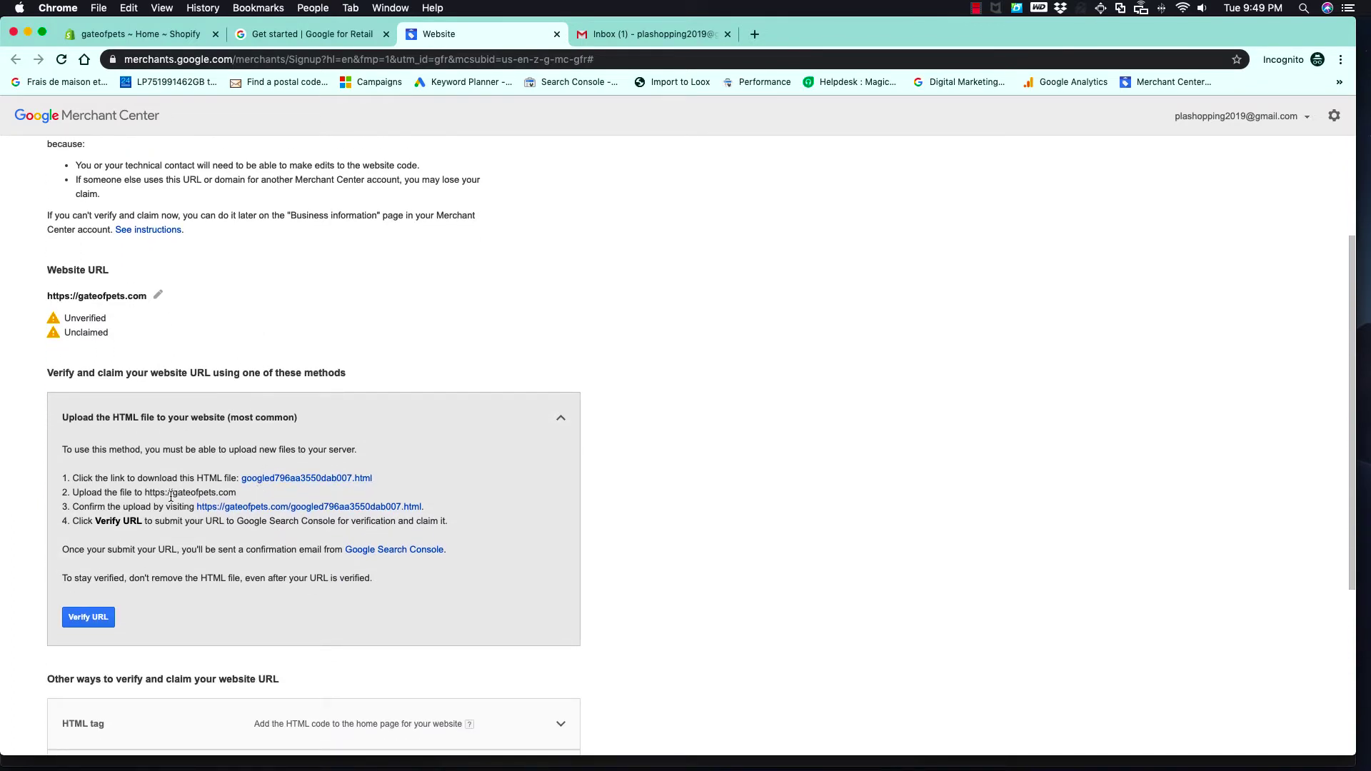
{"action": "scroll", "coordinate": [180, 437], "scroll_direction": "down", "scroll_amount": 8}
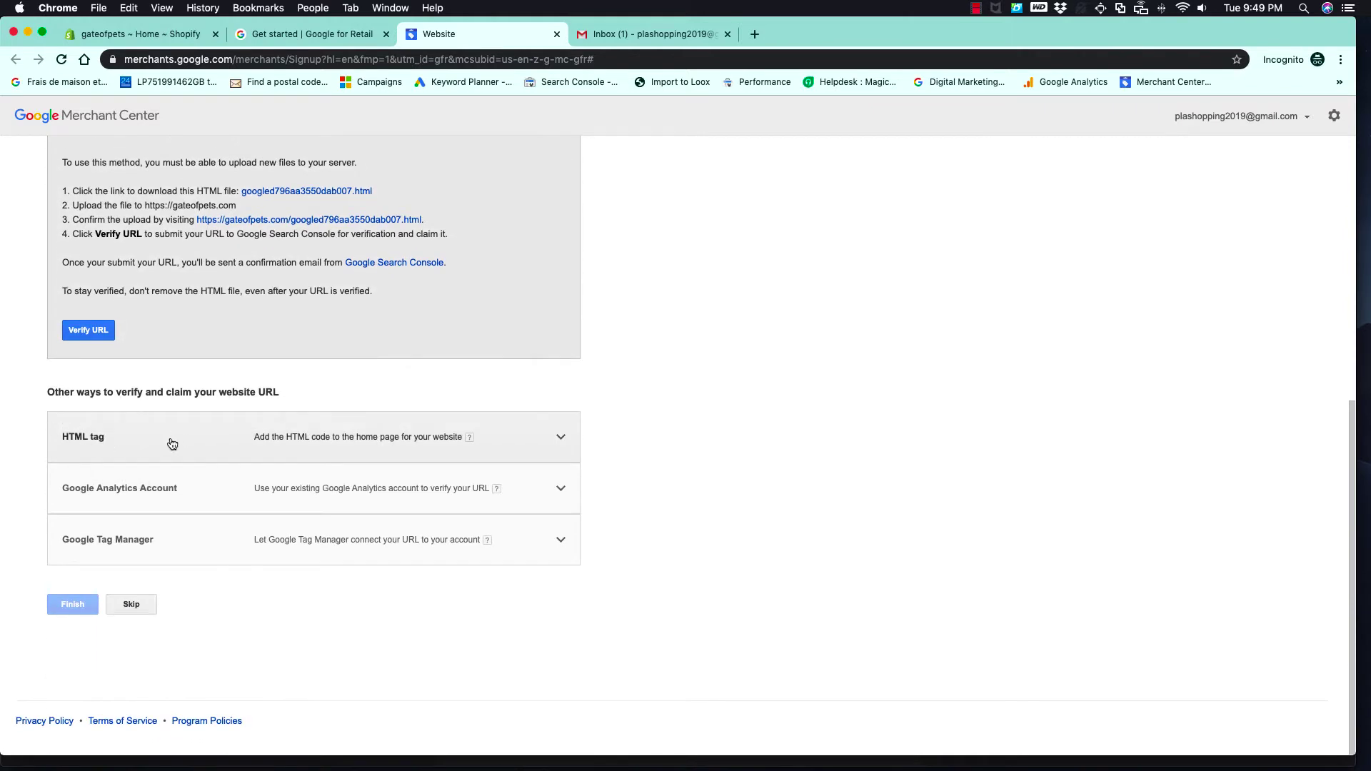
{"action": "left_click", "coordinate": [135, 439]}
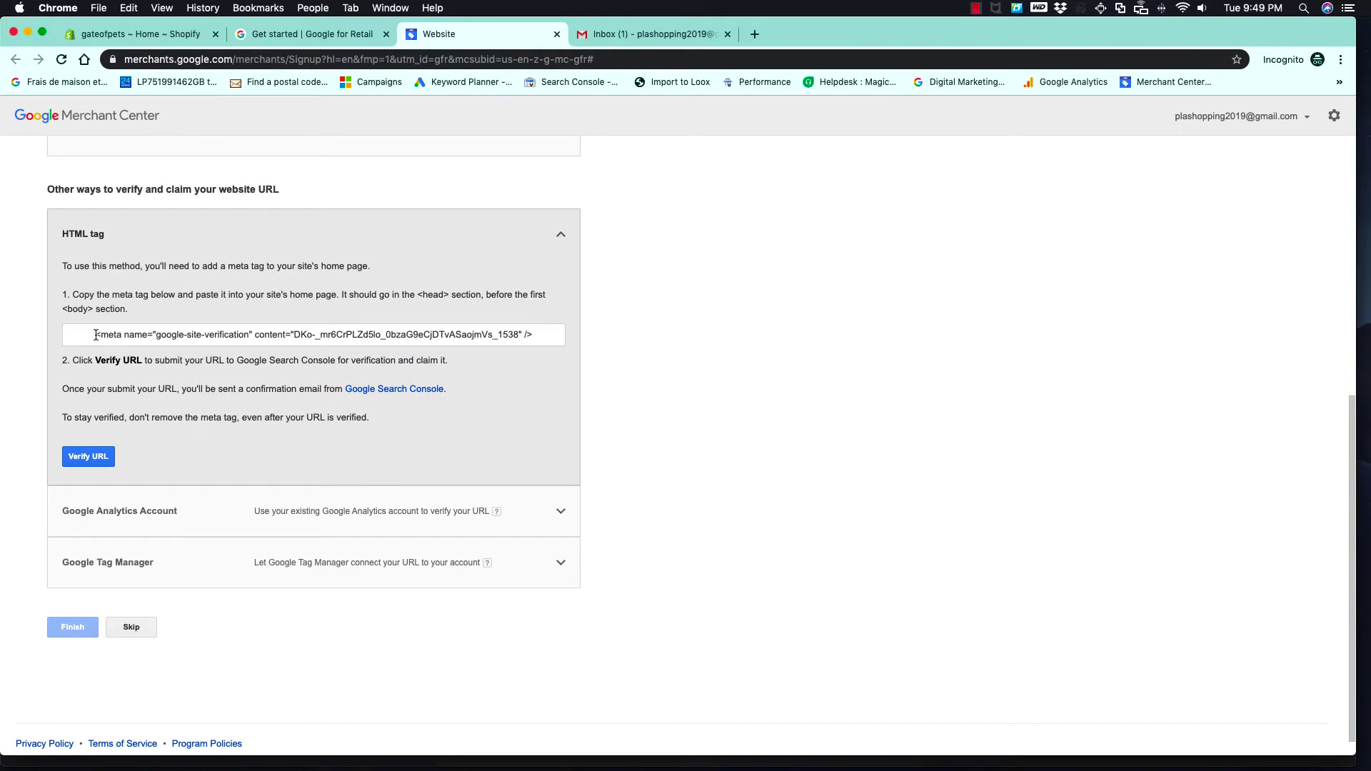
{"action": "left_click_drag", "start_coordinate": [96, 335], "coordinate": [574, 334]}
{"action": "right_click", "coordinate": [493, 332]}
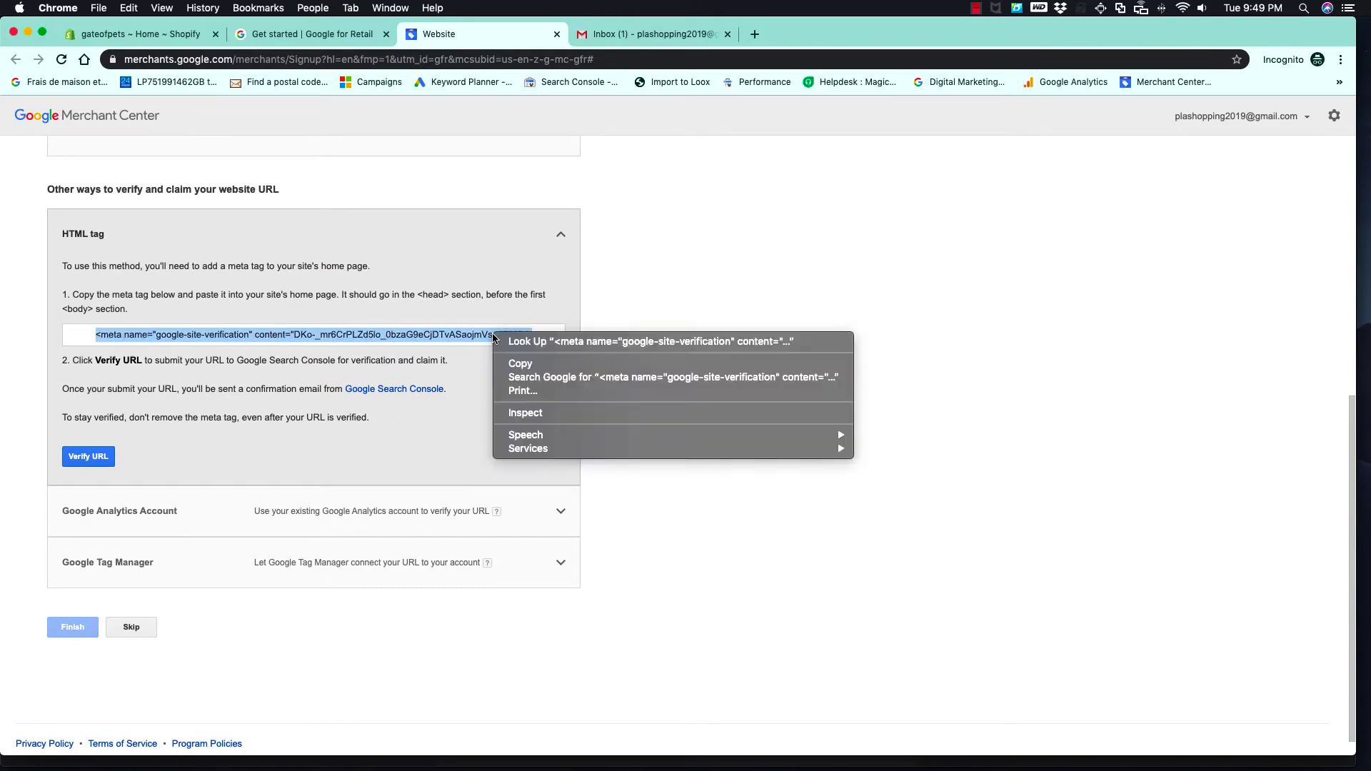
{"action": "left_click", "coordinate": [520, 364]}
Open theme.liquid in the Debut theme's code editor in Shopify
{"action": "left_click", "coordinate": [162, 35]}
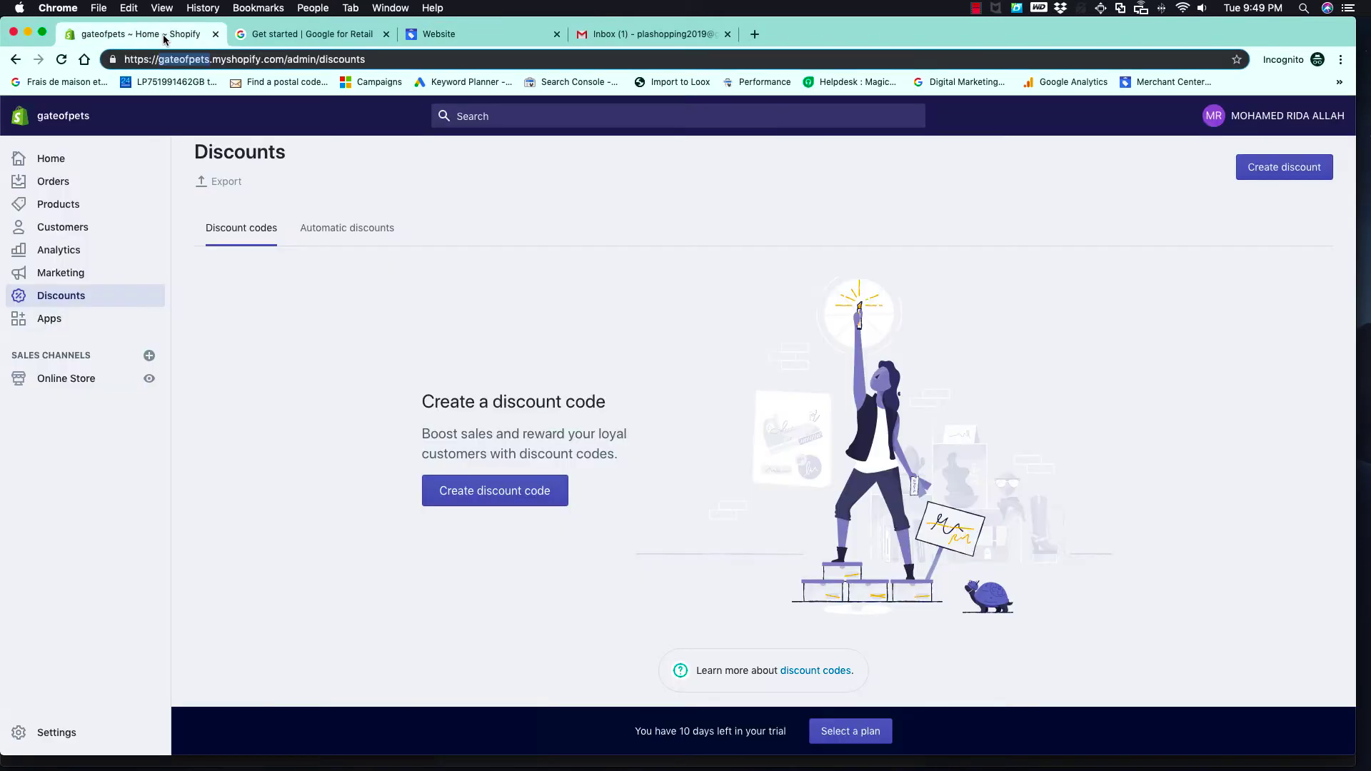
{"action": "left_click", "coordinate": [88, 380]}
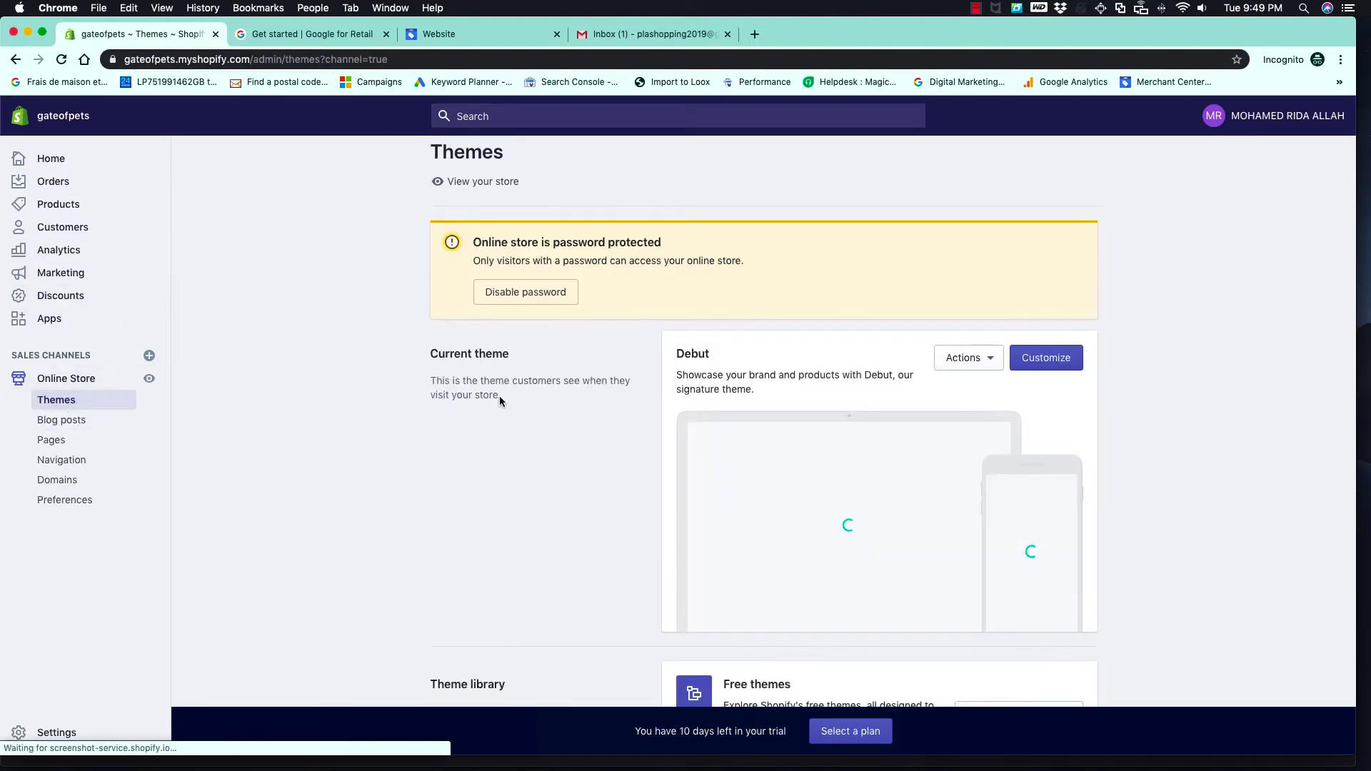
{"action": "left_click", "coordinate": [975, 358]}
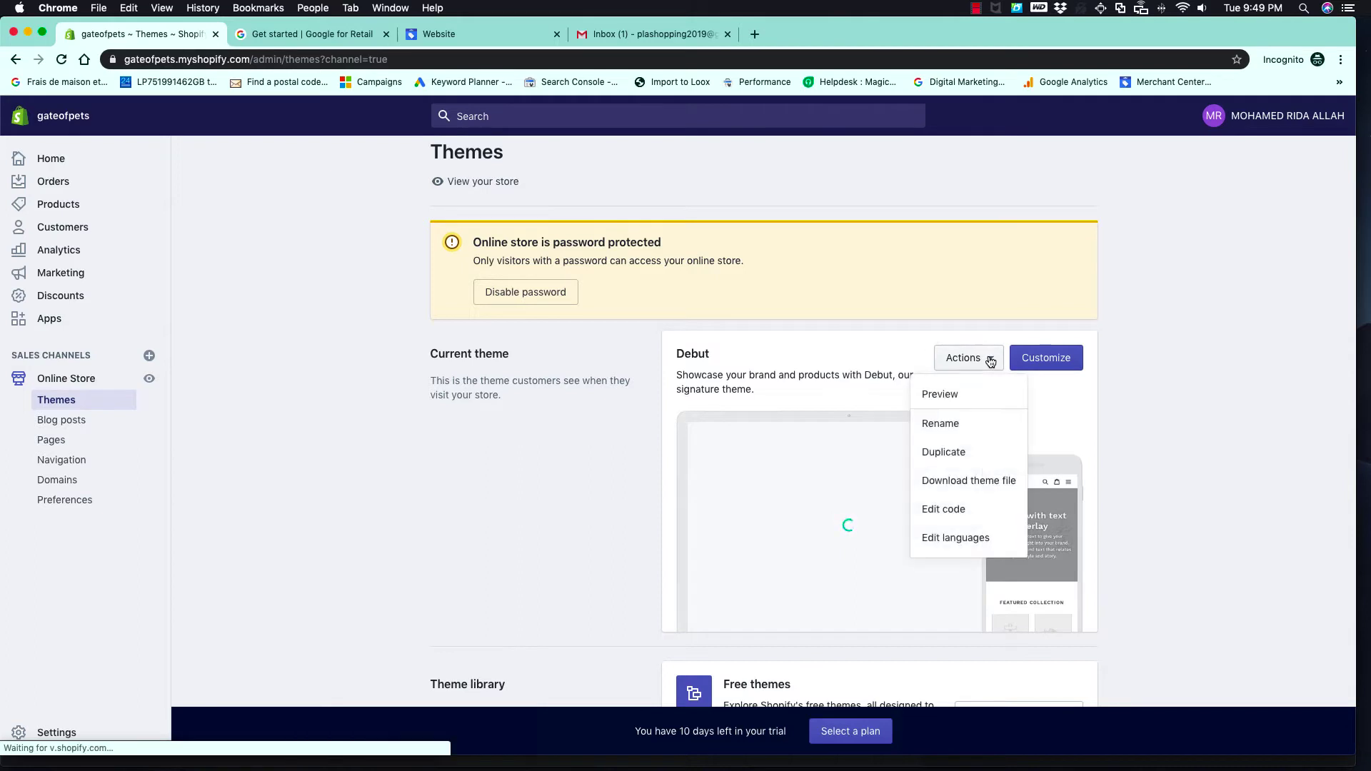
{"action": "left_click", "coordinate": [954, 508]}
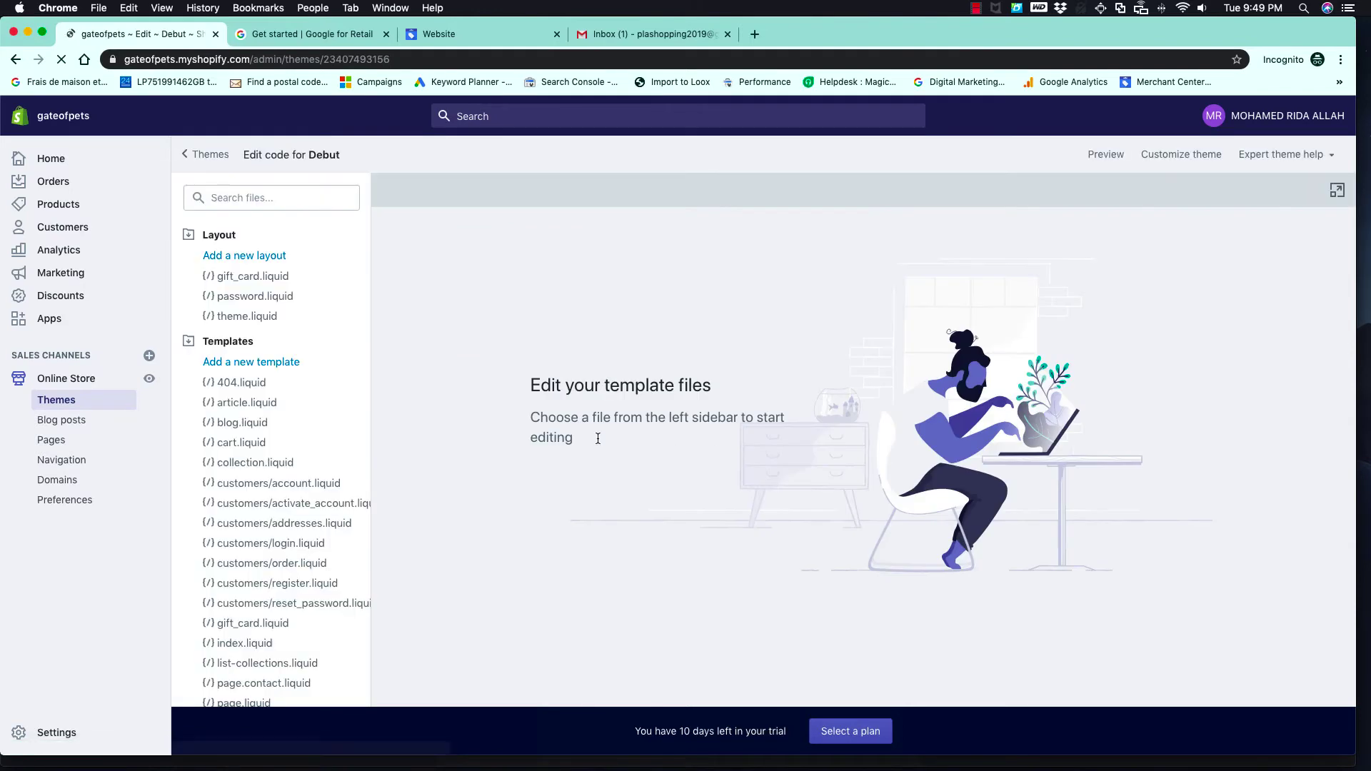
{"action": "left_click", "coordinate": [239, 320]}
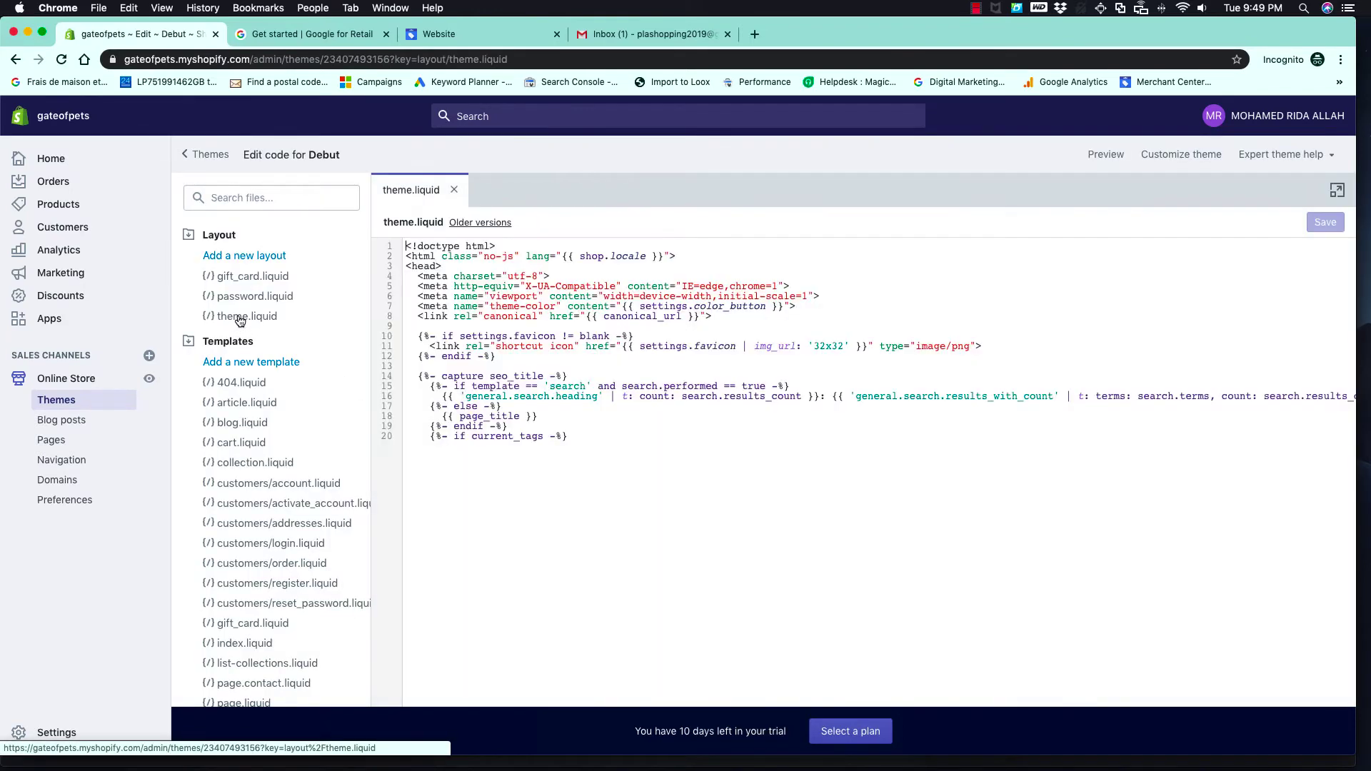
Search theme.liquid to locate the closing </head> tag
{"action": "left_click", "coordinate": [650, 398]}
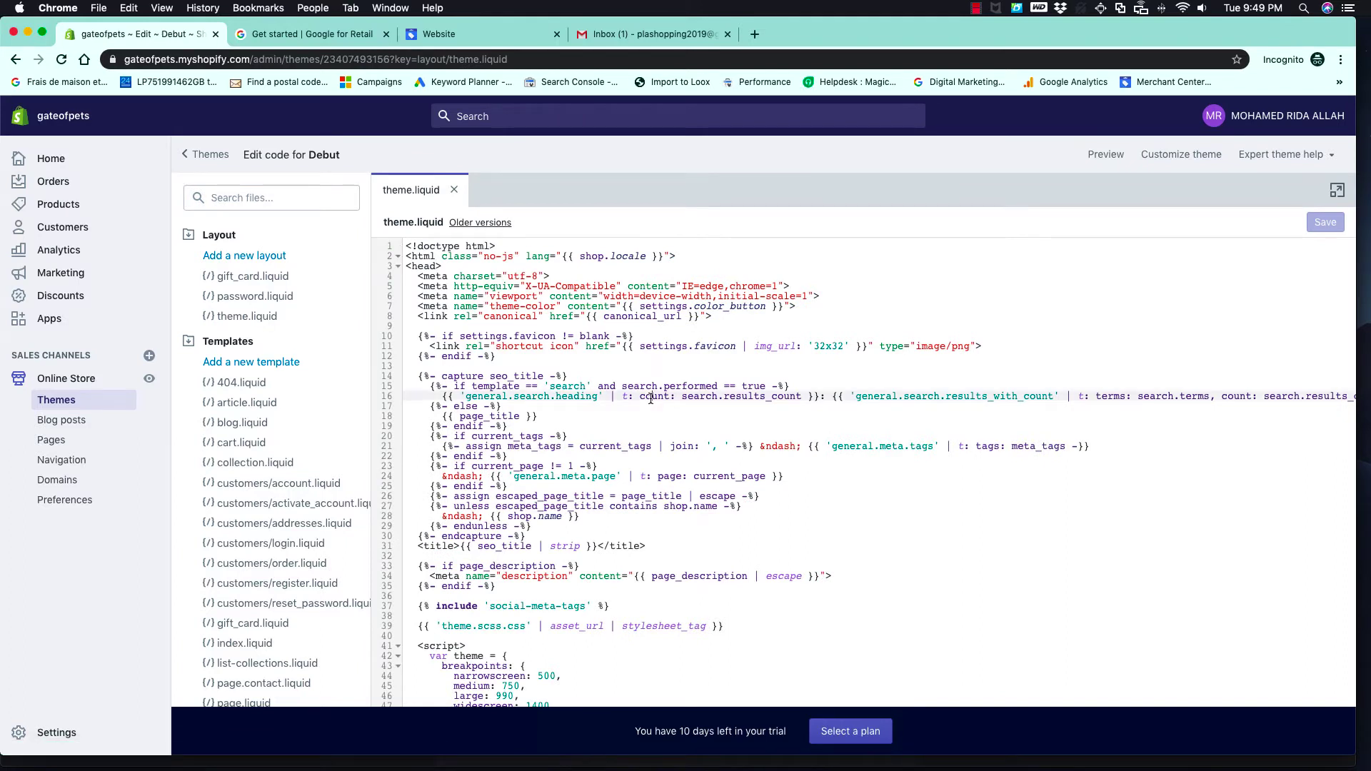
{"action": "key", "text": "cmd+f"}
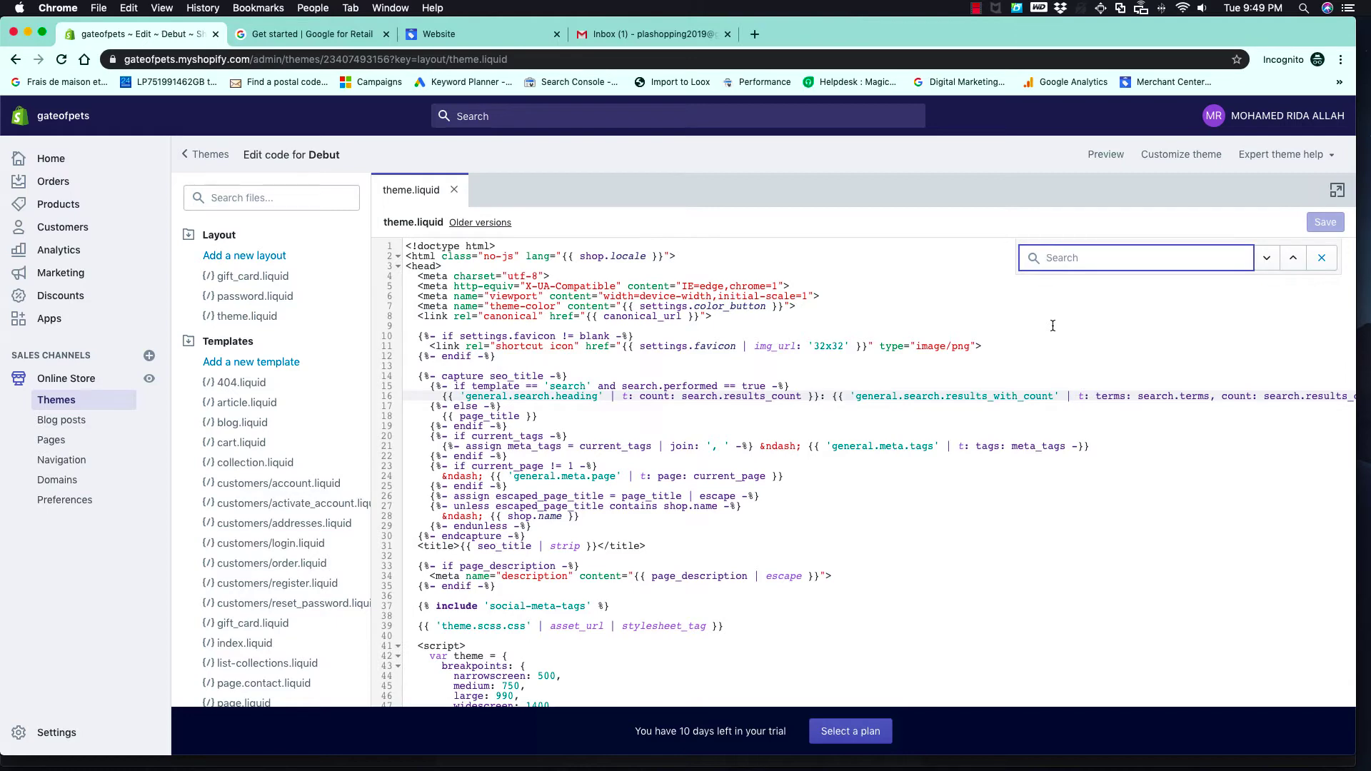
{"action": "type", "text": "<head>"}
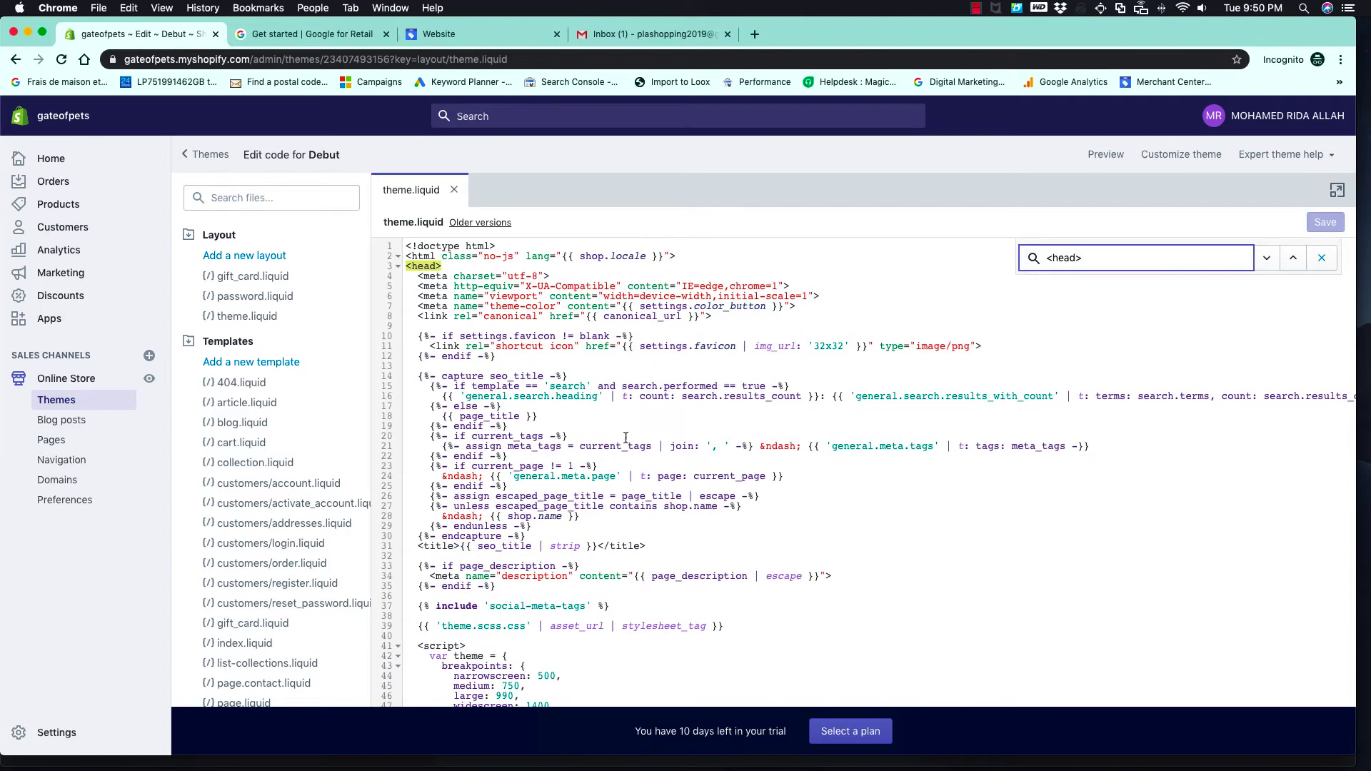
{"action": "scroll", "coordinate": [625, 436], "scroll_direction": "down", "scroll_amount": 5}
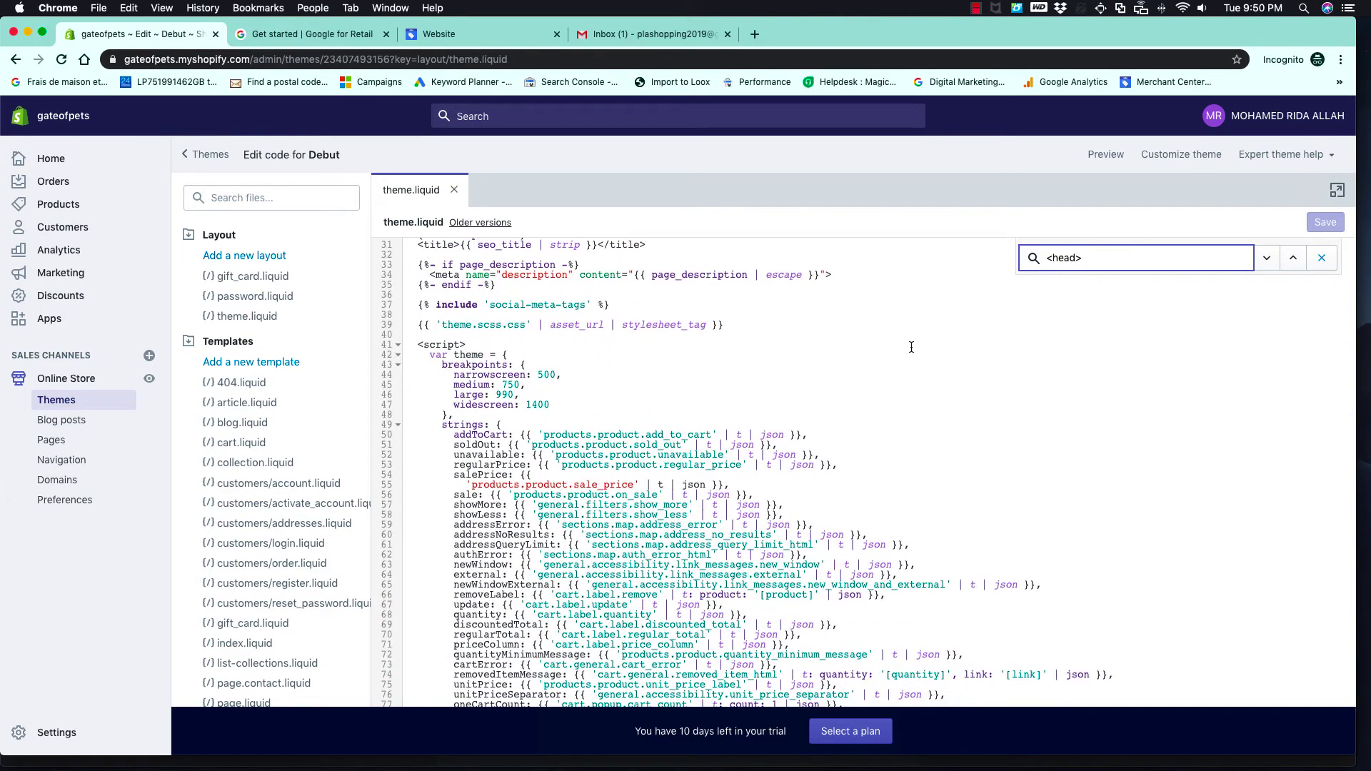
{"action": "scroll", "coordinate": [911, 347], "scroll_direction": "up", "scroll_amount": 3}
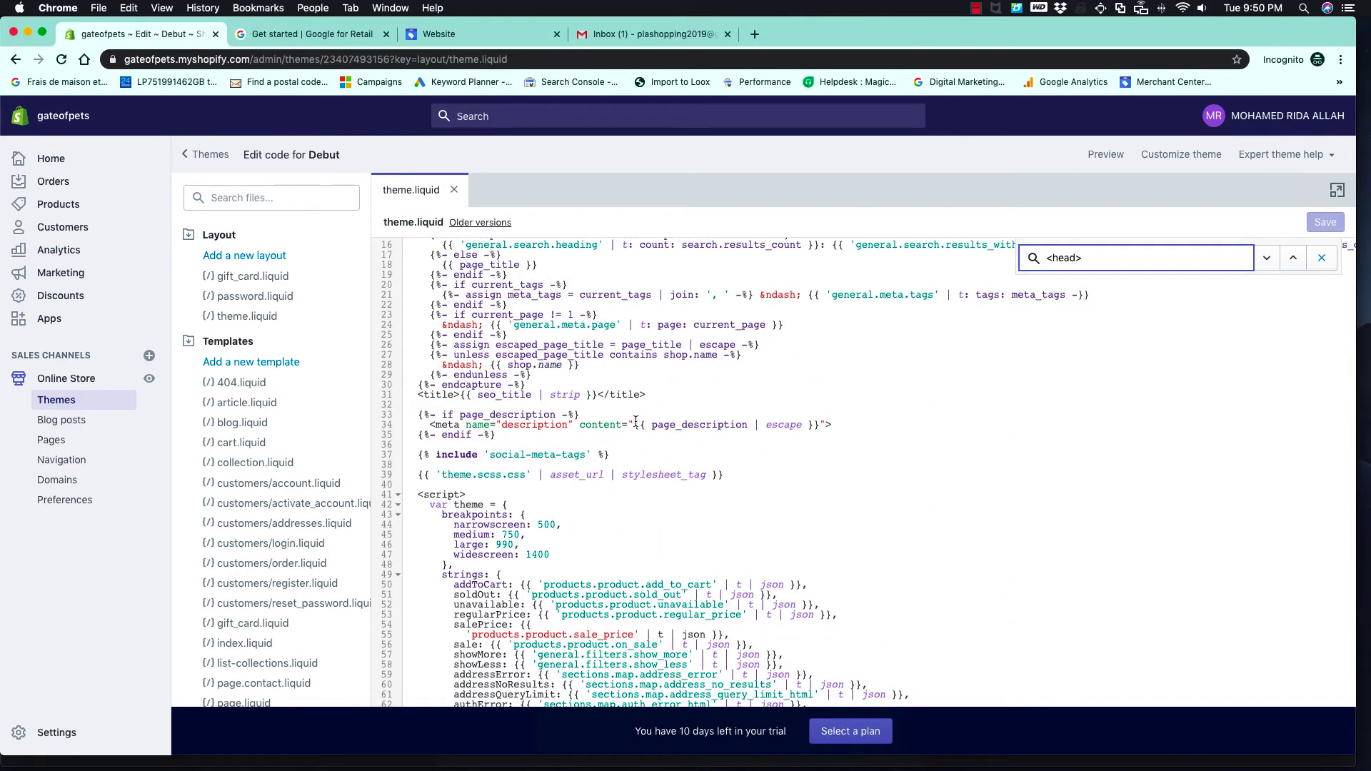
{"action": "scroll", "coordinate": [522, 471], "scroll_direction": "down", "scroll_amount": 10}
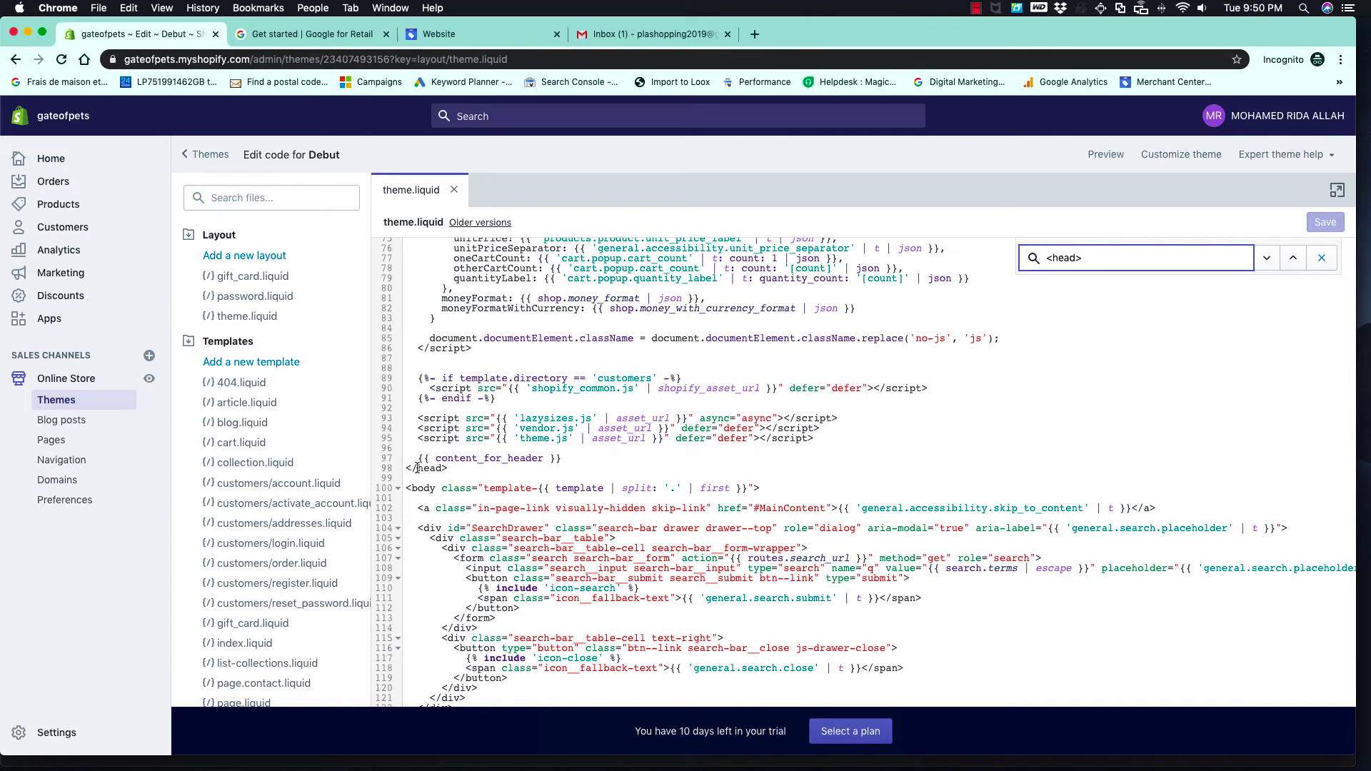
{"action": "left_click", "coordinate": [414, 469]}
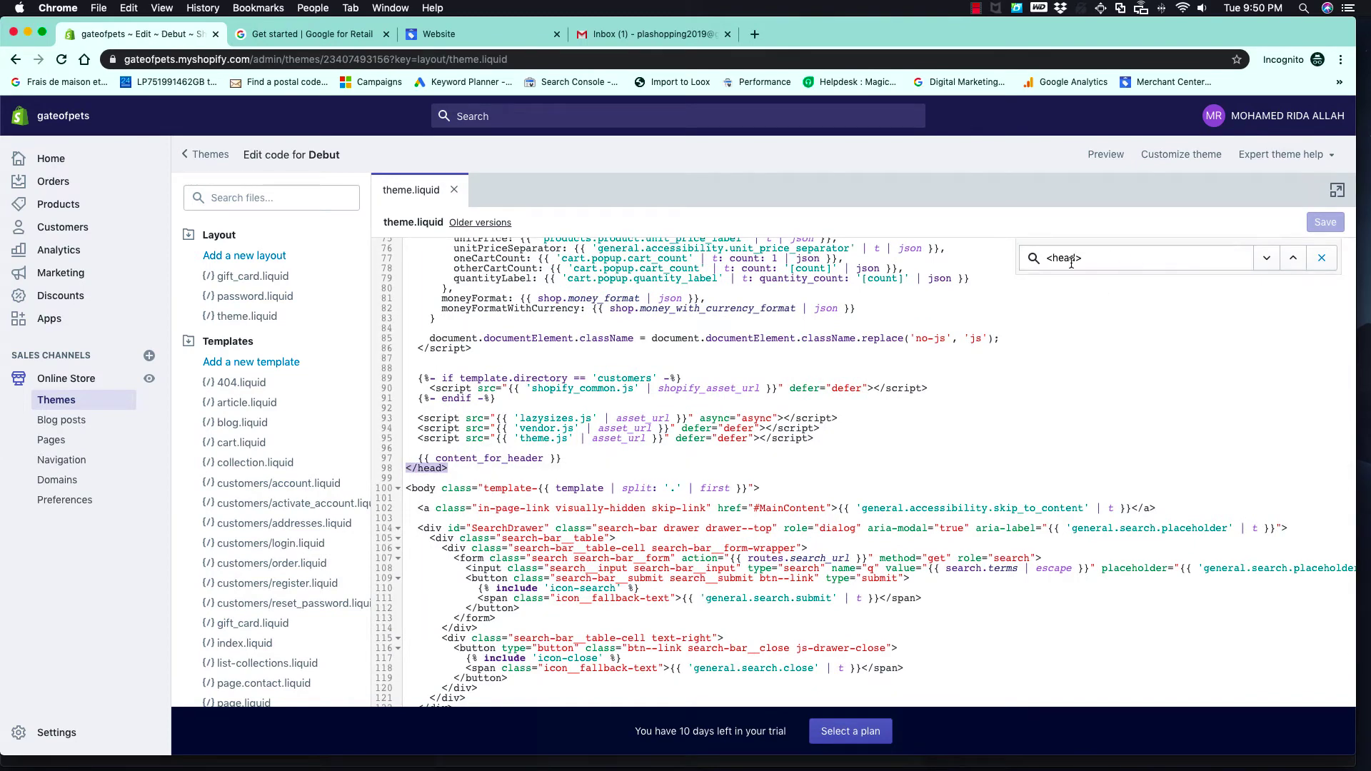
{"action": "left_click", "coordinate": [1049, 257]}
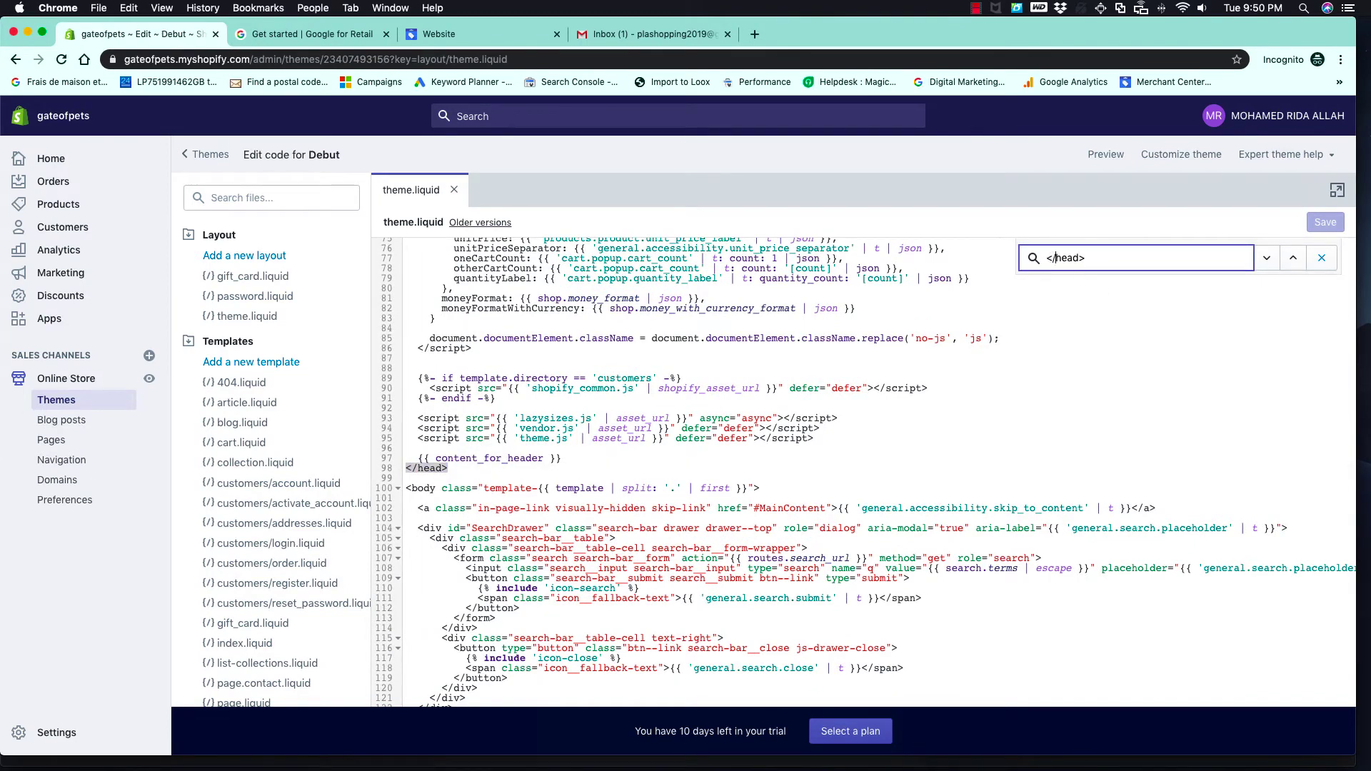
{"action": "key", "text": "Return"}
Paste the google-site-verification meta tag on a new line above </head> and save
{"action": "left_click", "coordinate": [571, 491]}
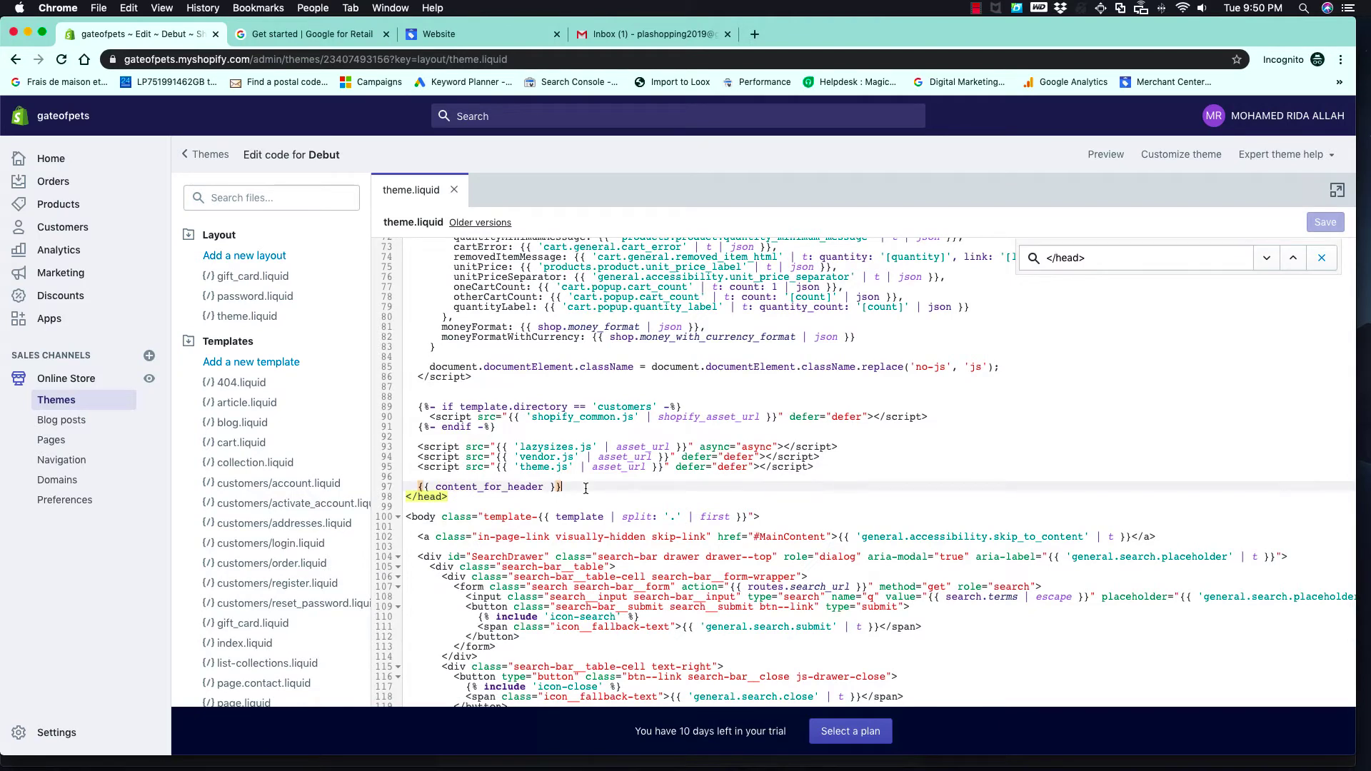
{"action": "key", "text": "Return"}
{"action": "key", "text": "Return"}
{"action": "key", "text": "Return"}
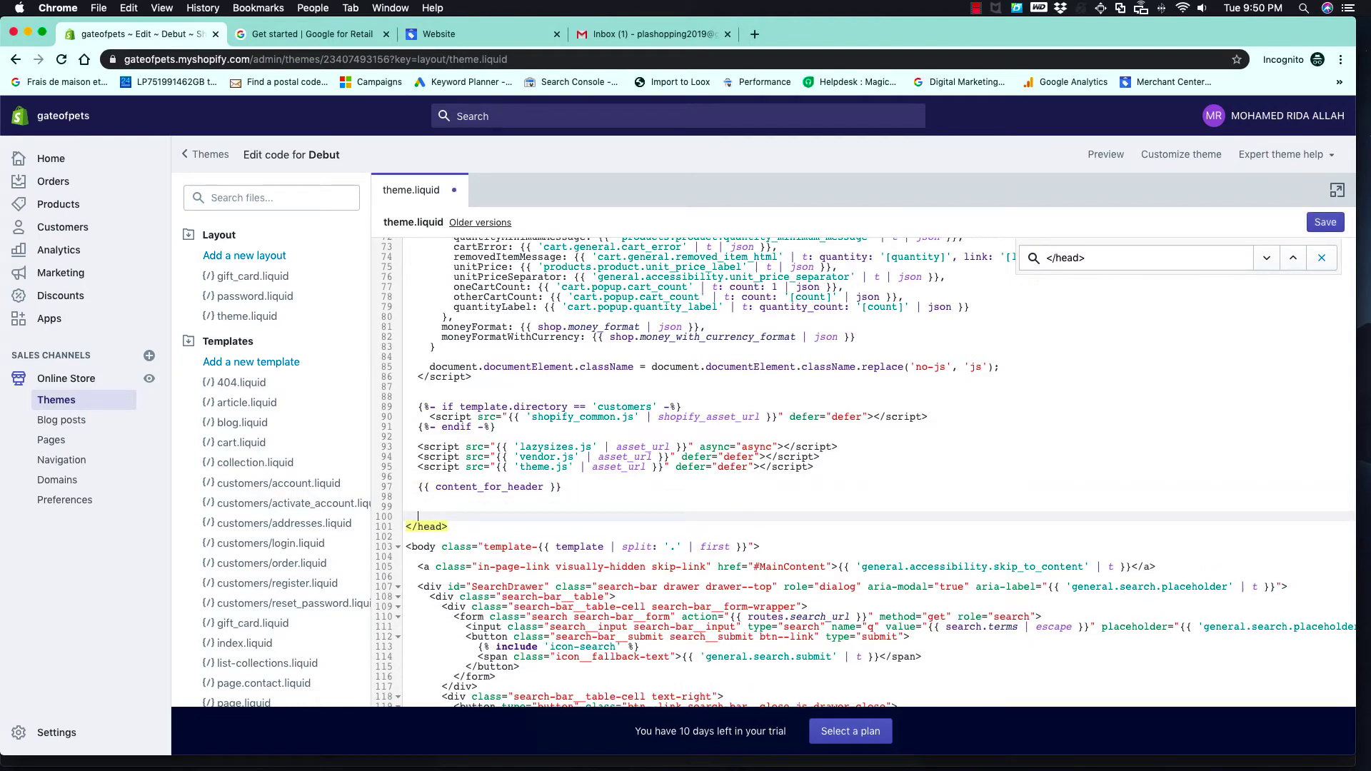
{"action": "type", "text": "<meta name=\"google-site-verification\" content=\"DKo-_mr6CrPLZd5lo_0bzaG9eCjDTvASaojmVs_1538\" />"}
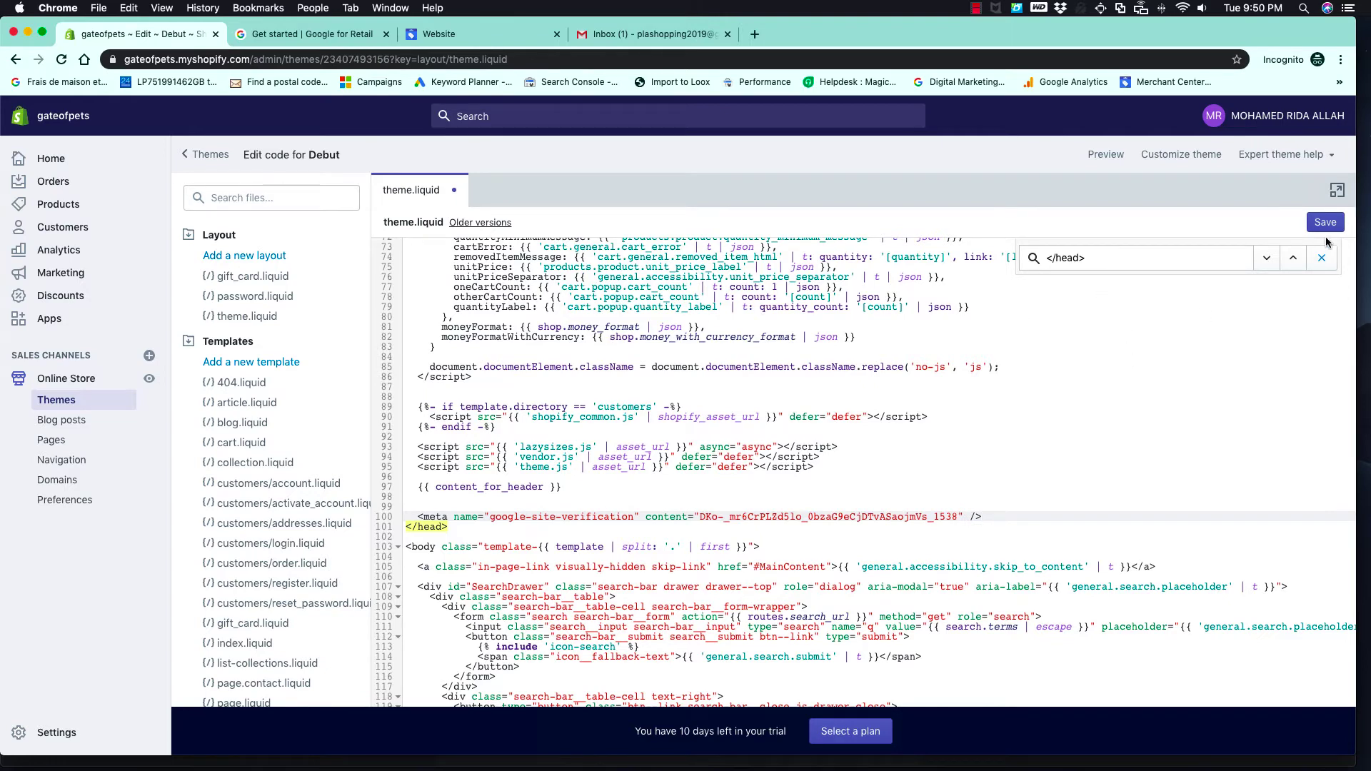
{"action": "left_click", "coordinate": [1318, 223]}
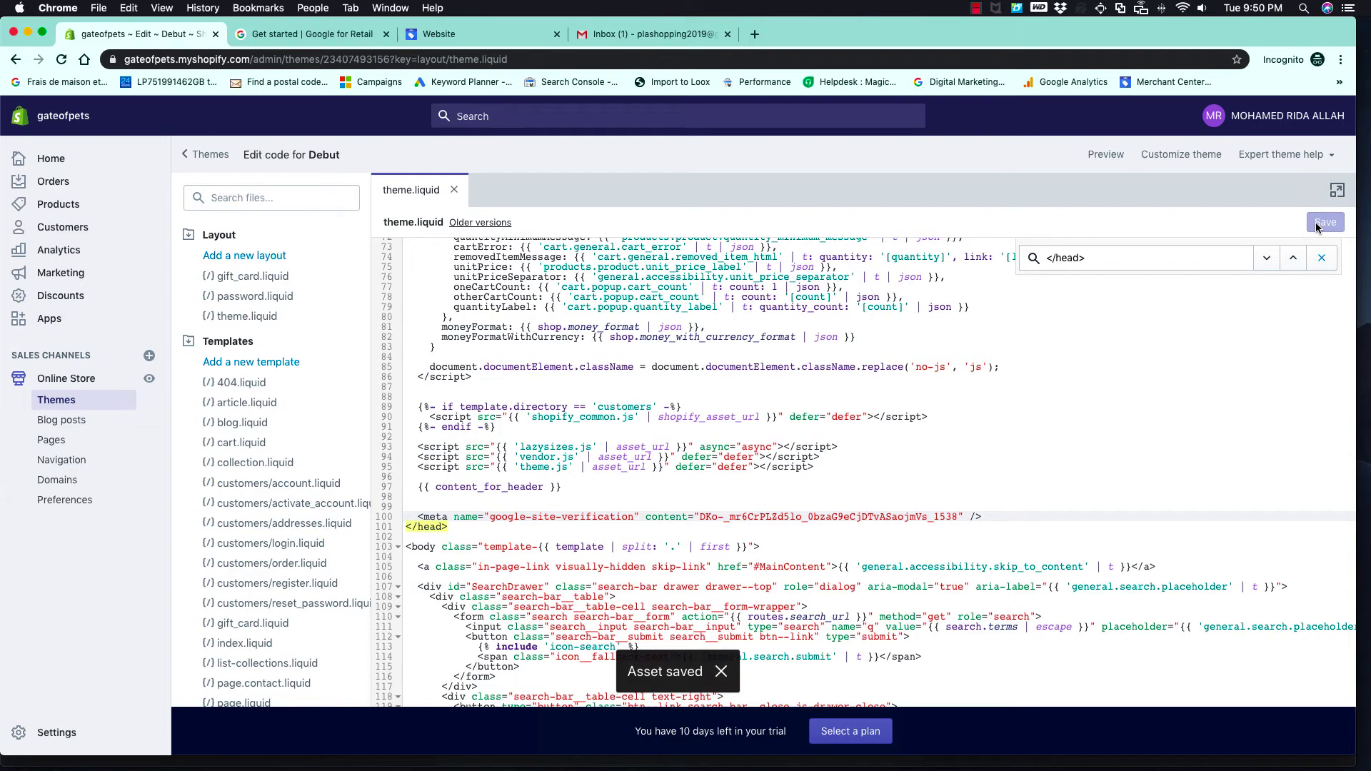
{"action": "left_click", "coordinate": [344, 40]}
{"action": "left_click", "coordinate": [455, 34]}
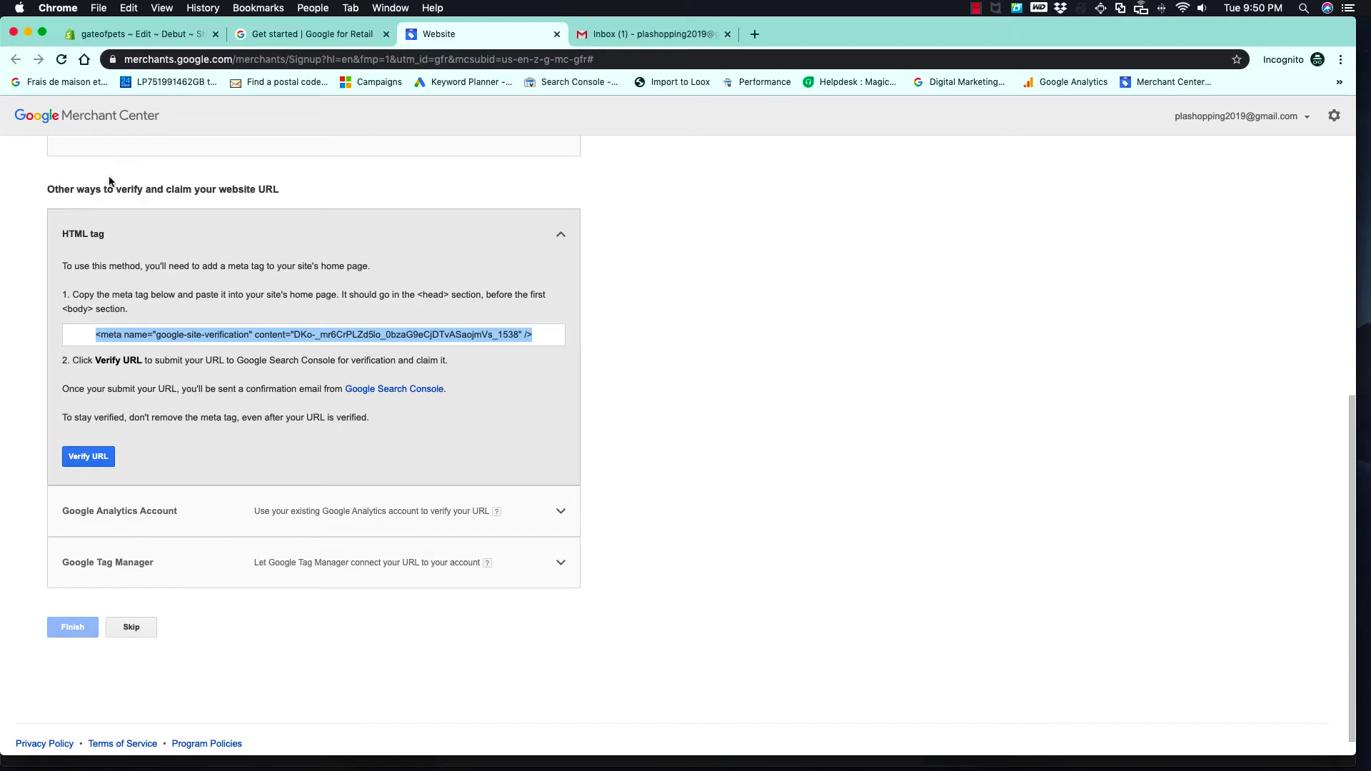
{"action": "left_click", "coordinate": [87, 458]}
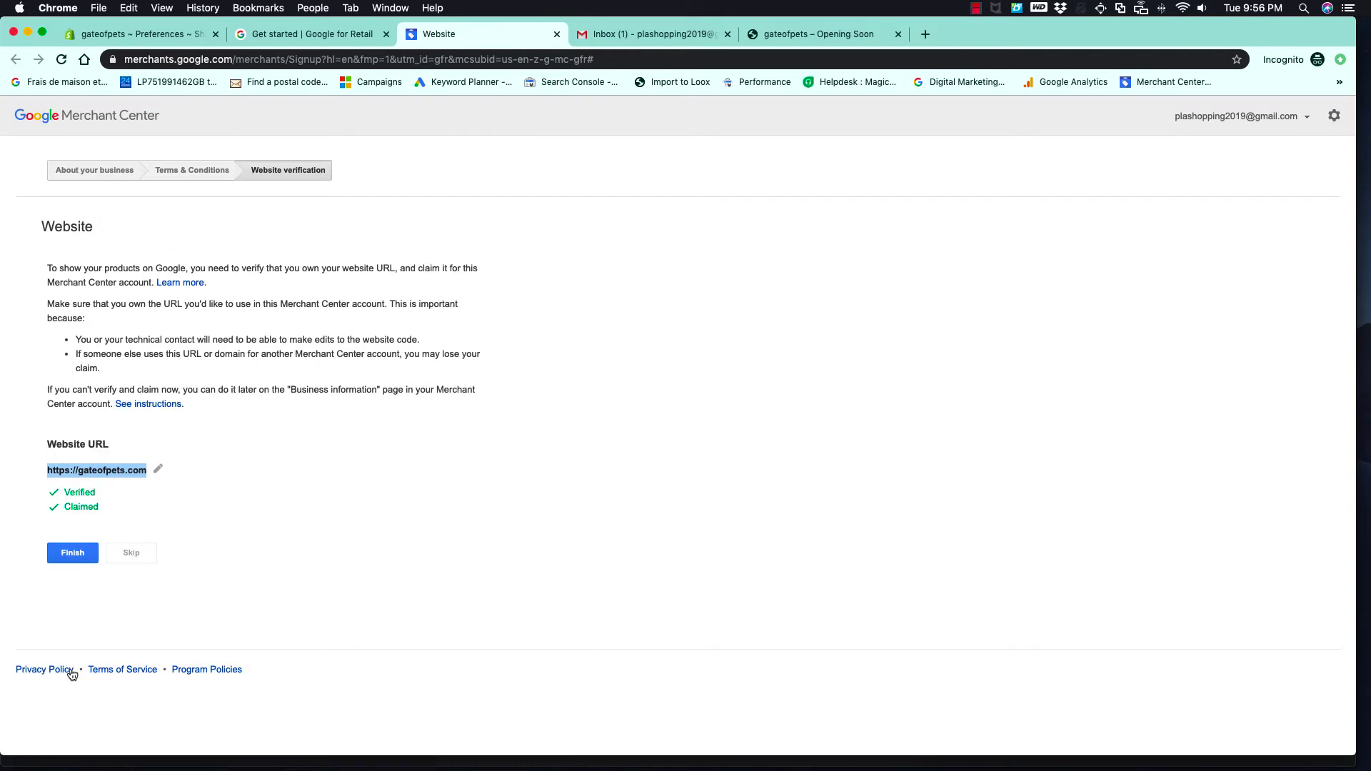
{"action": "left_click", "coordinate": [80, 549]}
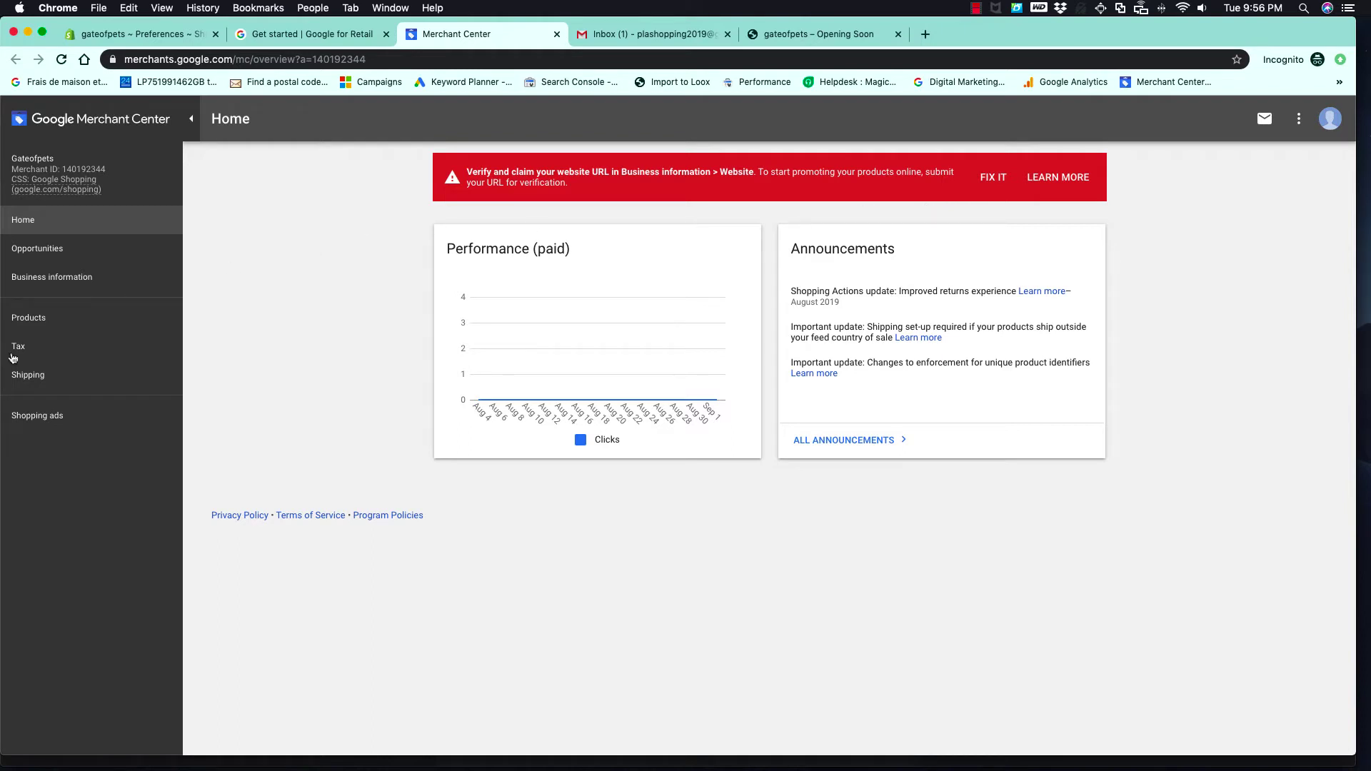
Save the tax setting as 'Don't configure tax at account level'
{"action": "left_click", "coordinate": [21, 347]}
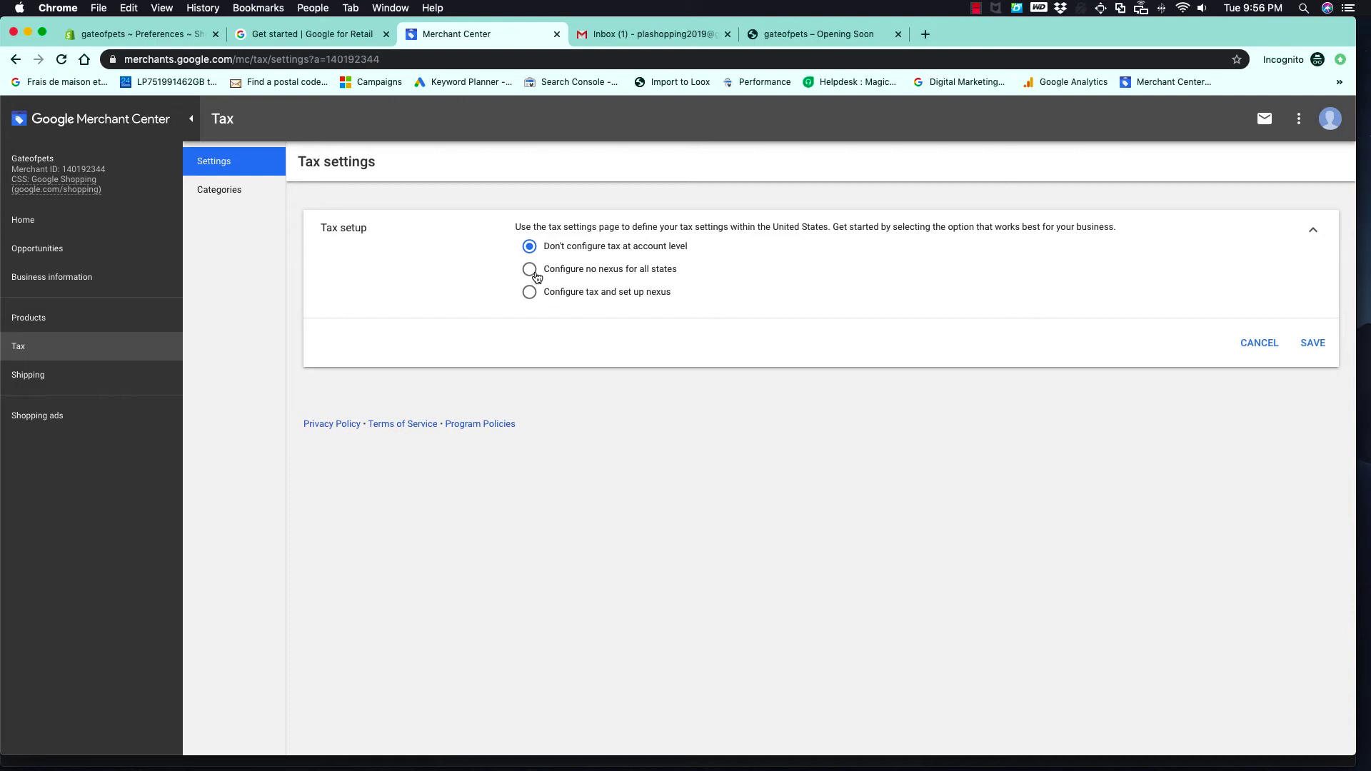
{"action": "left_click", "coordinate": [545, 275]}
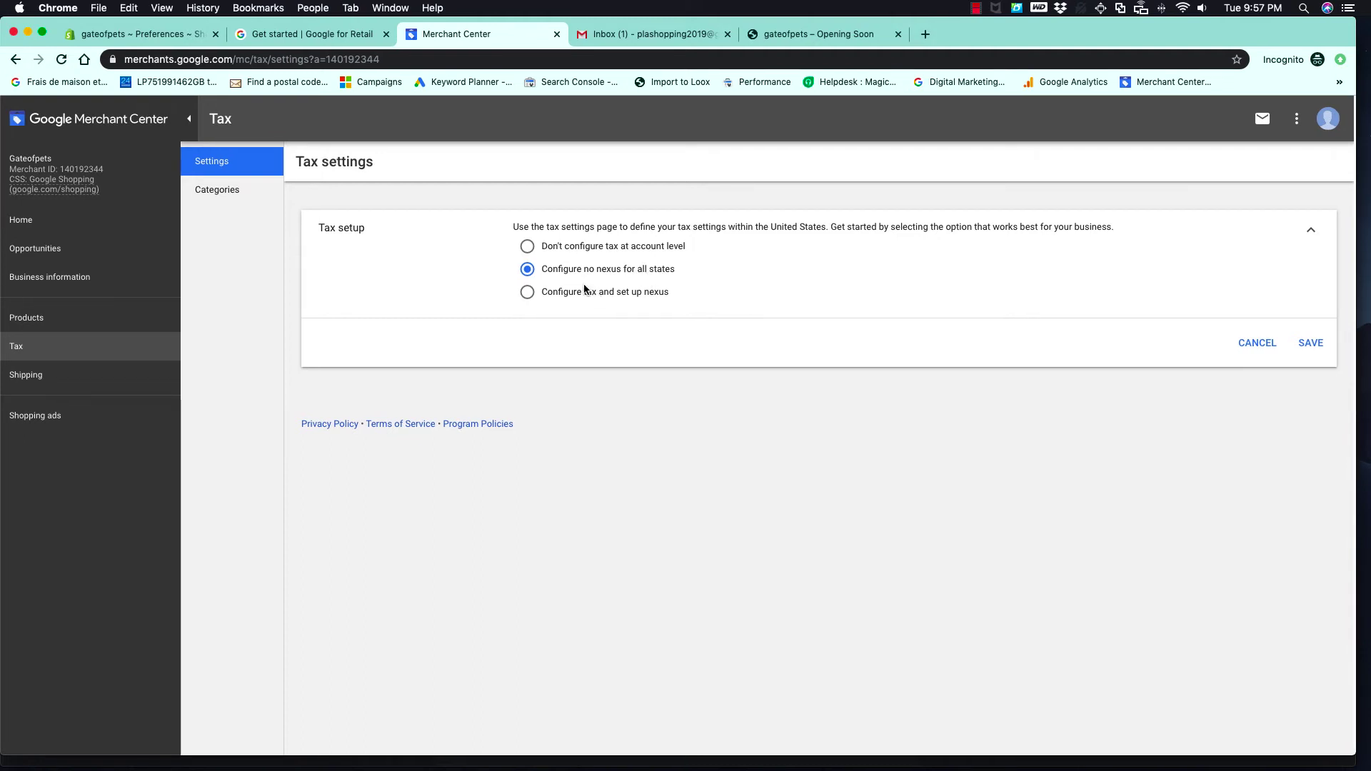
{"action": "left_click", "coordinate": [529, 247]}
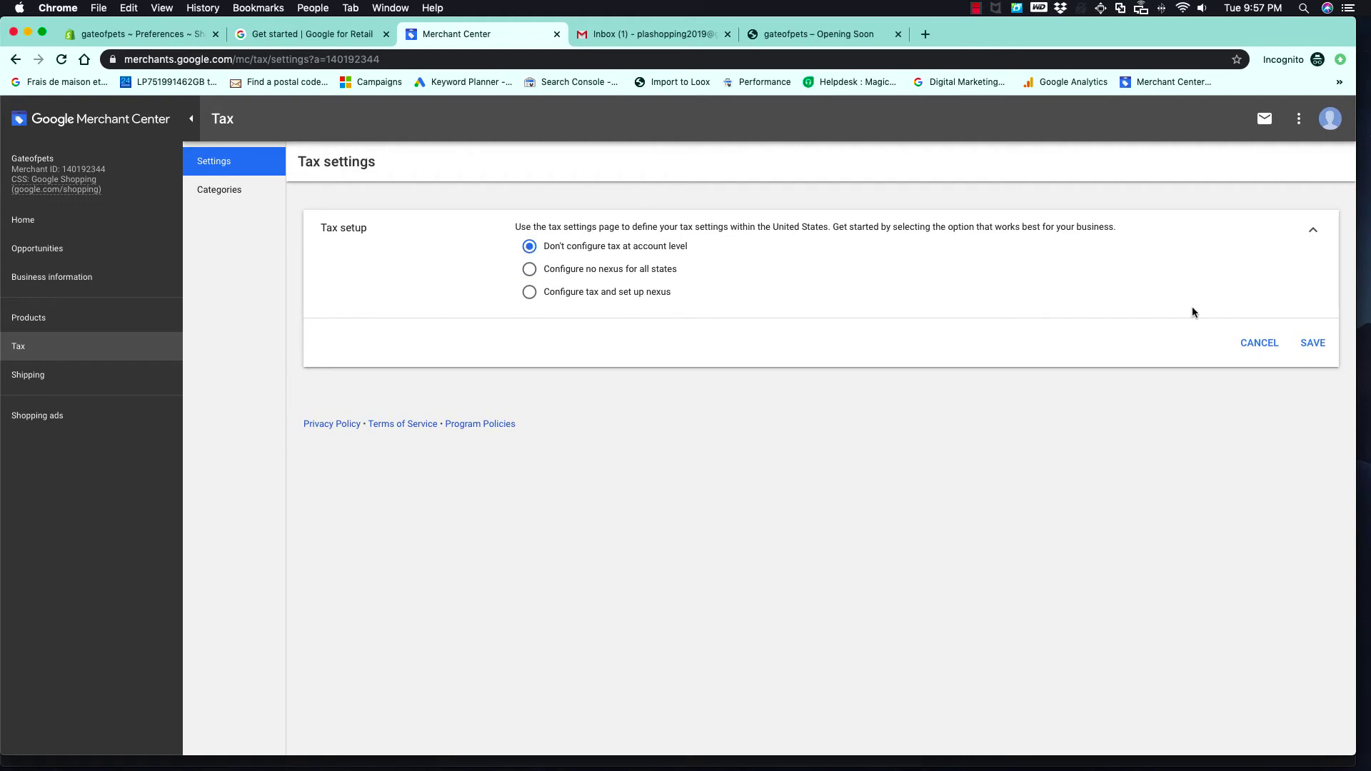
{"action": "left_click", "coordinate": [1311, 343]}
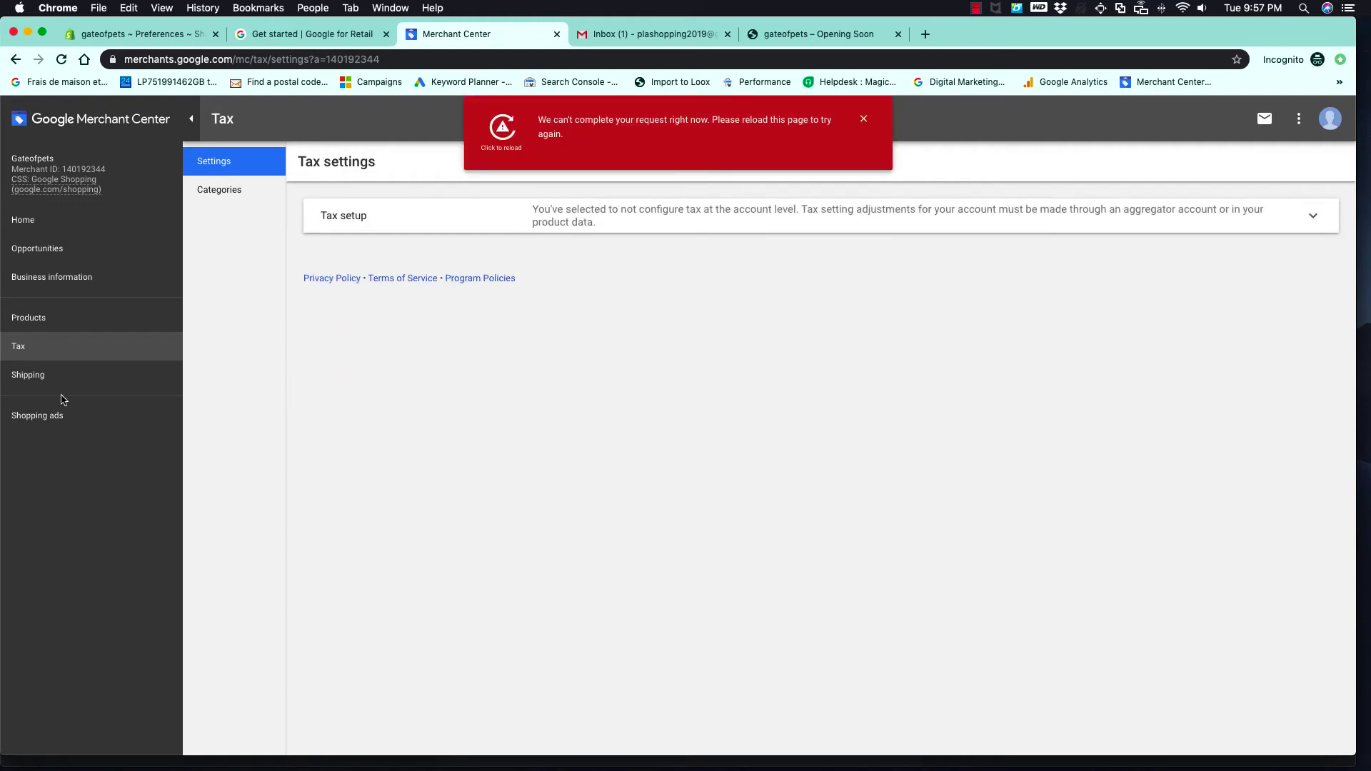
{"action": "left_click", "coordinate": [27, 377]}
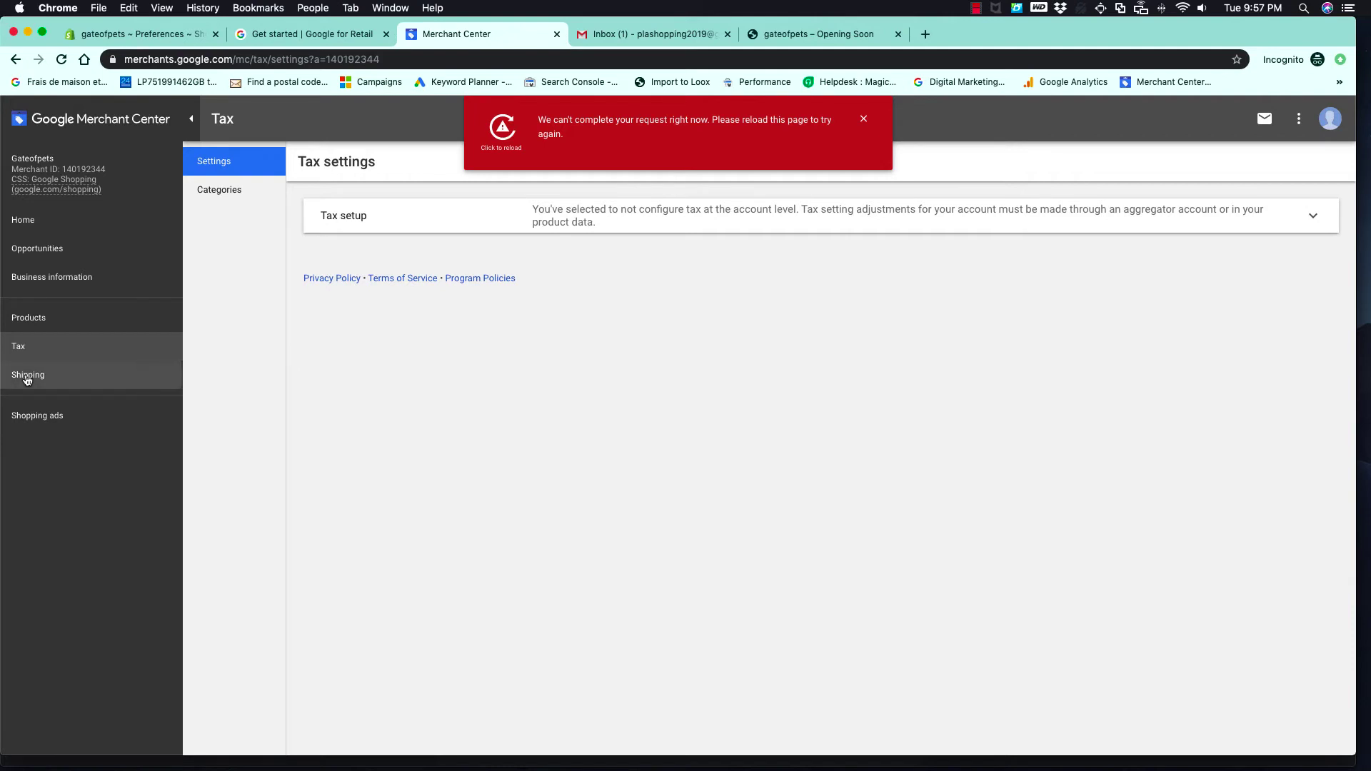
Create a new shipping service named 'USA shipping' with United States as the service area
{"action": "left_click", "coordinate": [313, 216]}
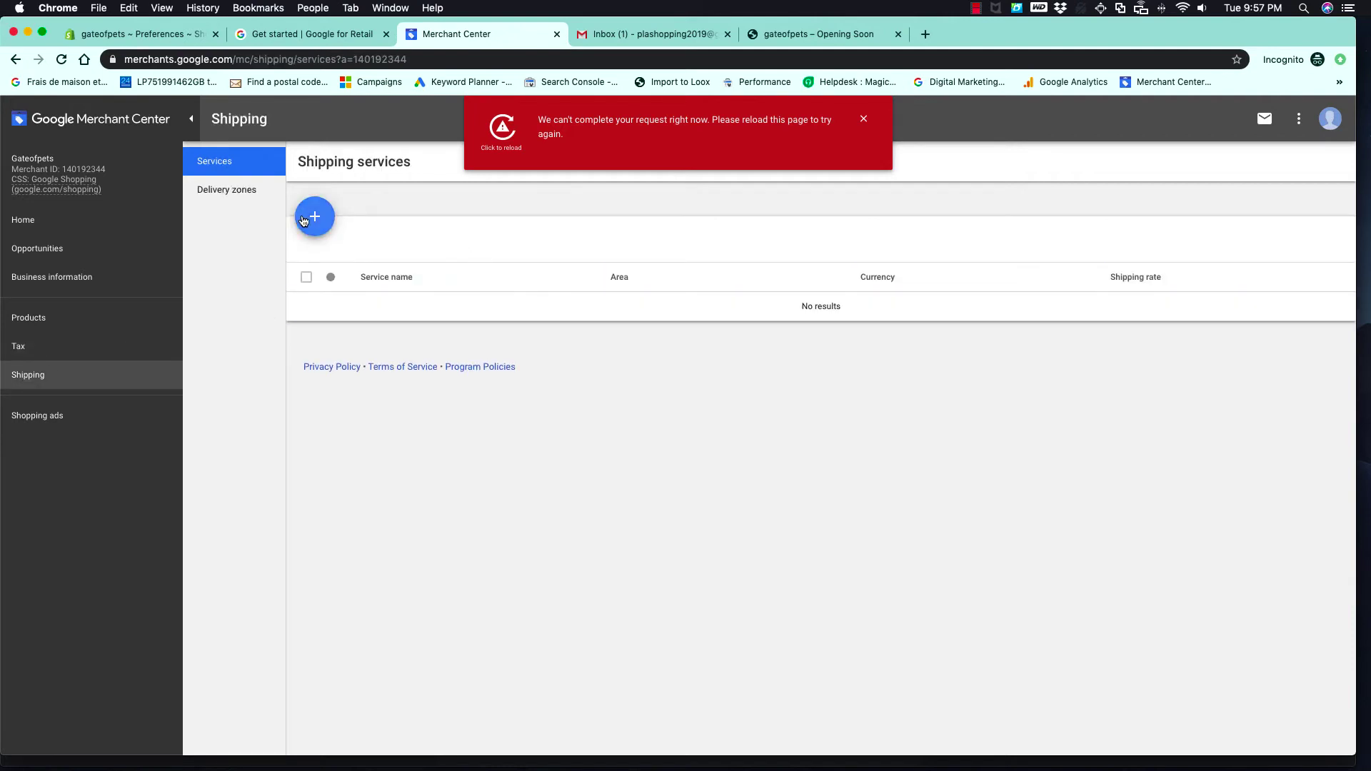
{"action": "left_click", "coordinate": [864, 118]}
{"action": "left_click", "coordinate": [523, 190]}
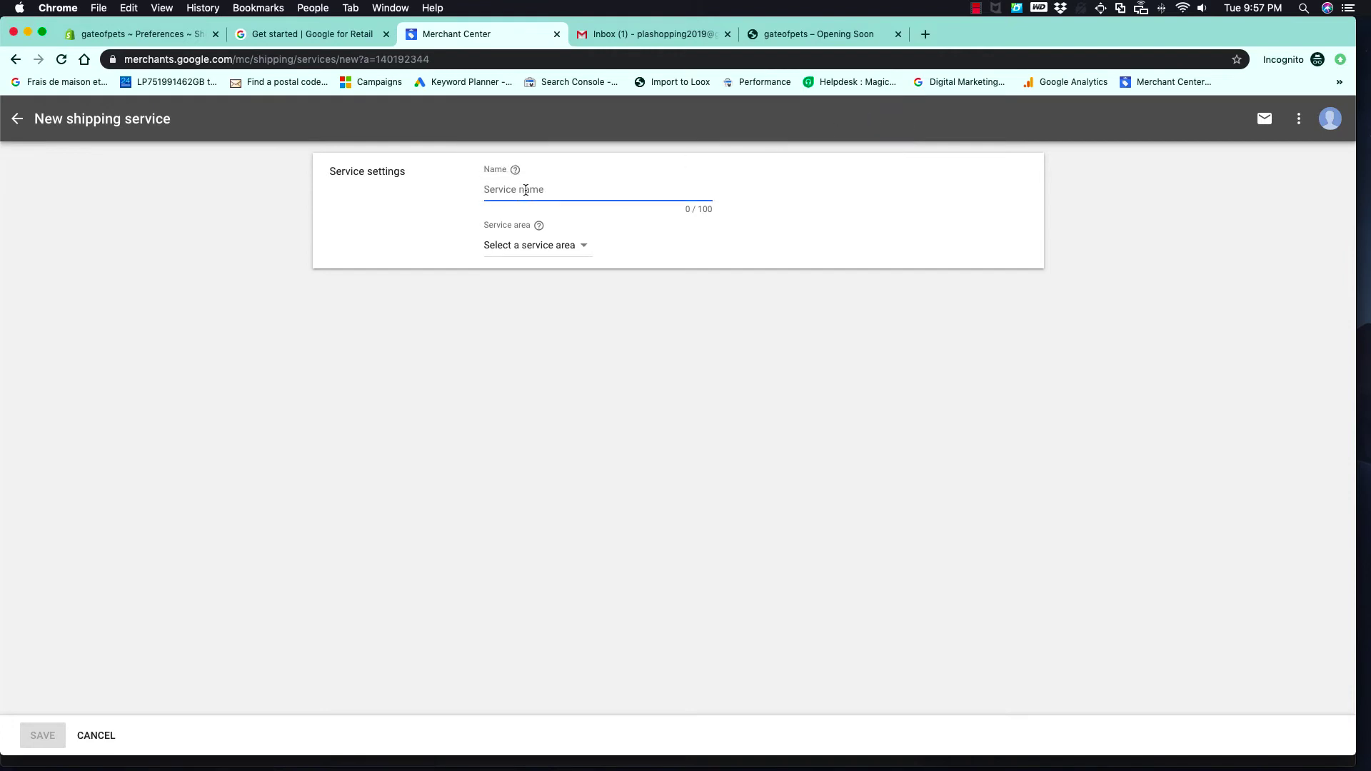
{"action": "type", "text": "USA shipping"}
{"action": "left_click", "coordinate": [535, 248]}
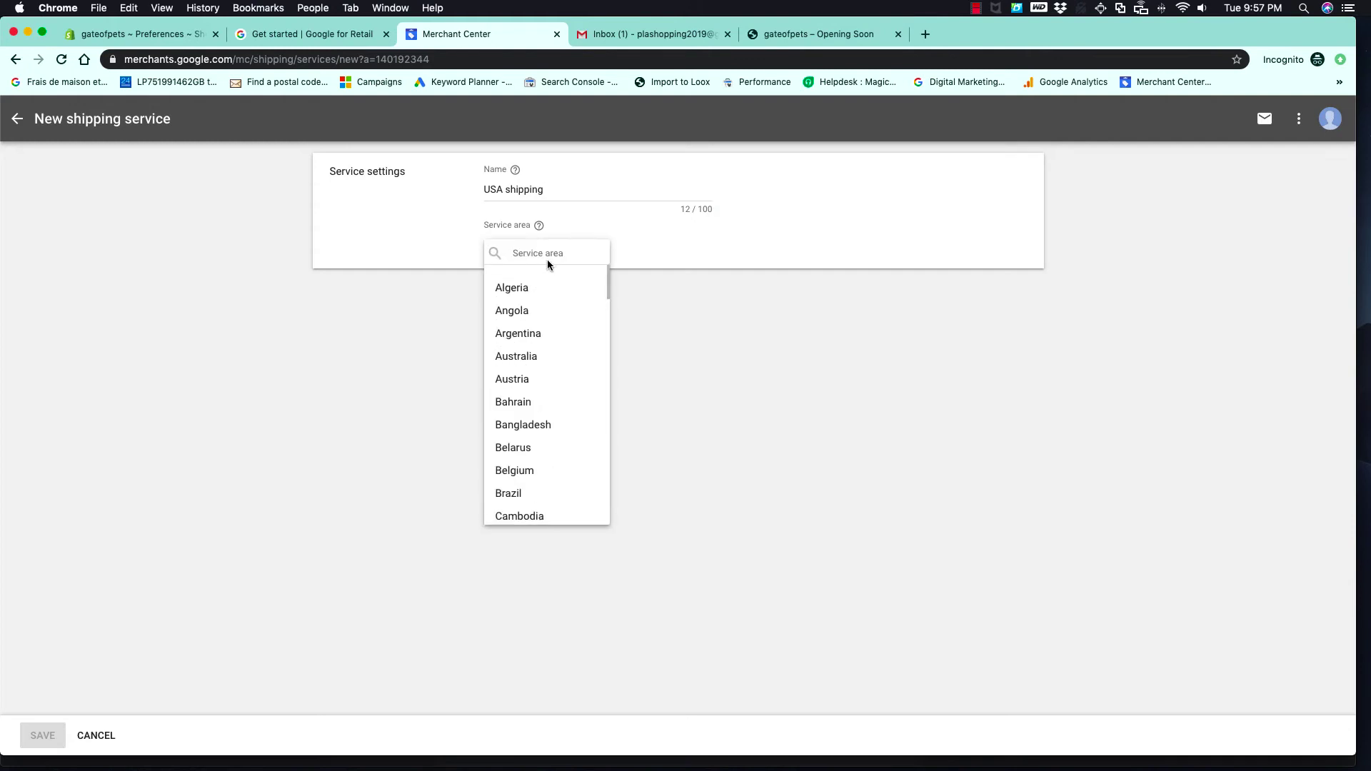
{"action": "type", "text": "usa"}
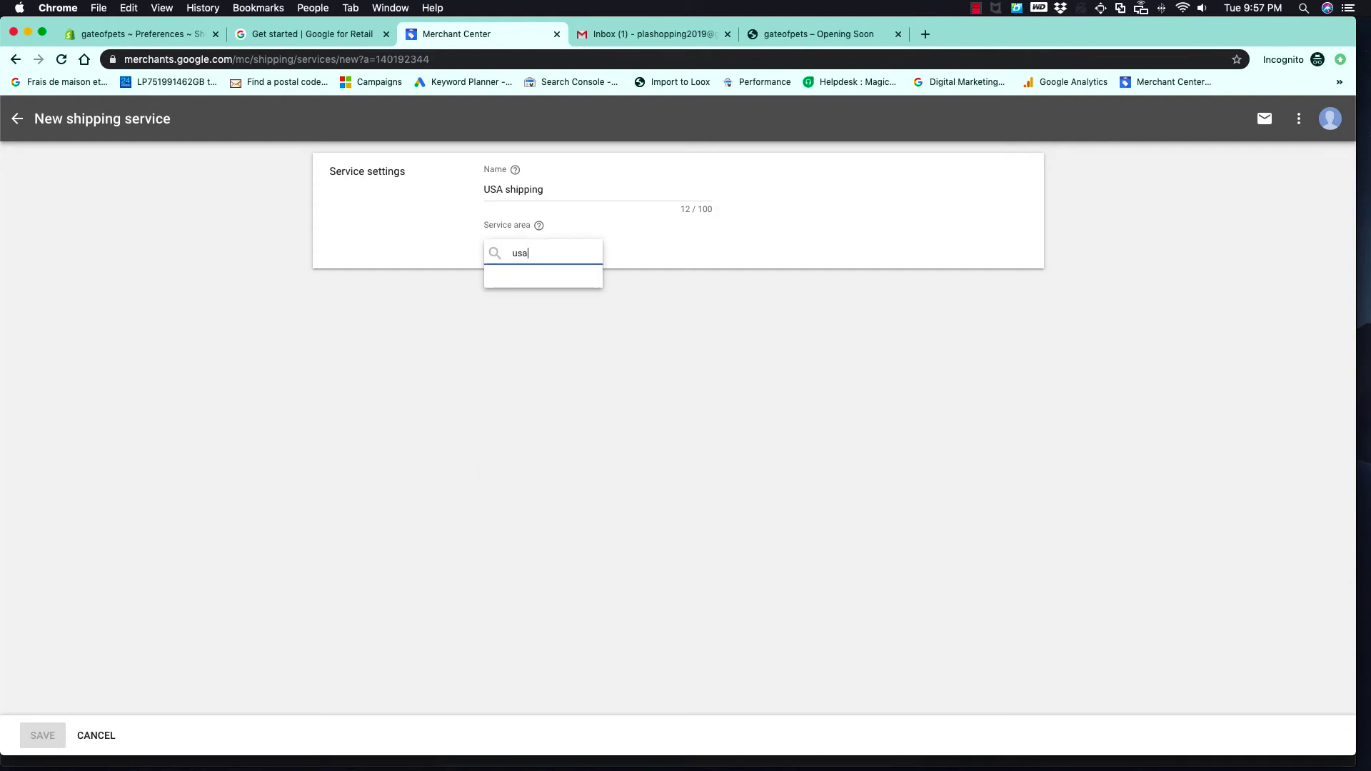
{"action": "key", "text": "BackSpace"}
{"action": "key", "text": "BackSpace"}
{"action": "type", "text": "nit"}
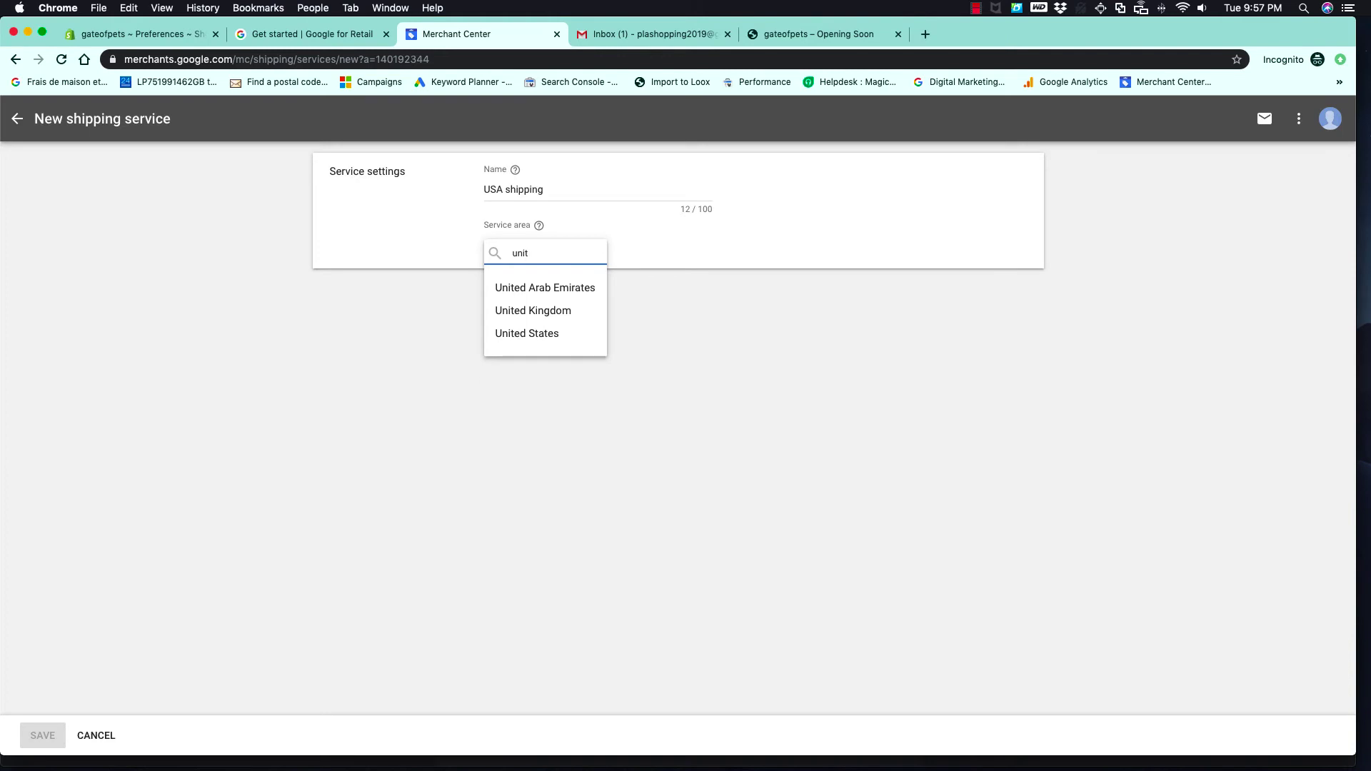
{"action": "left_click", "coordinate": [558, 334]}
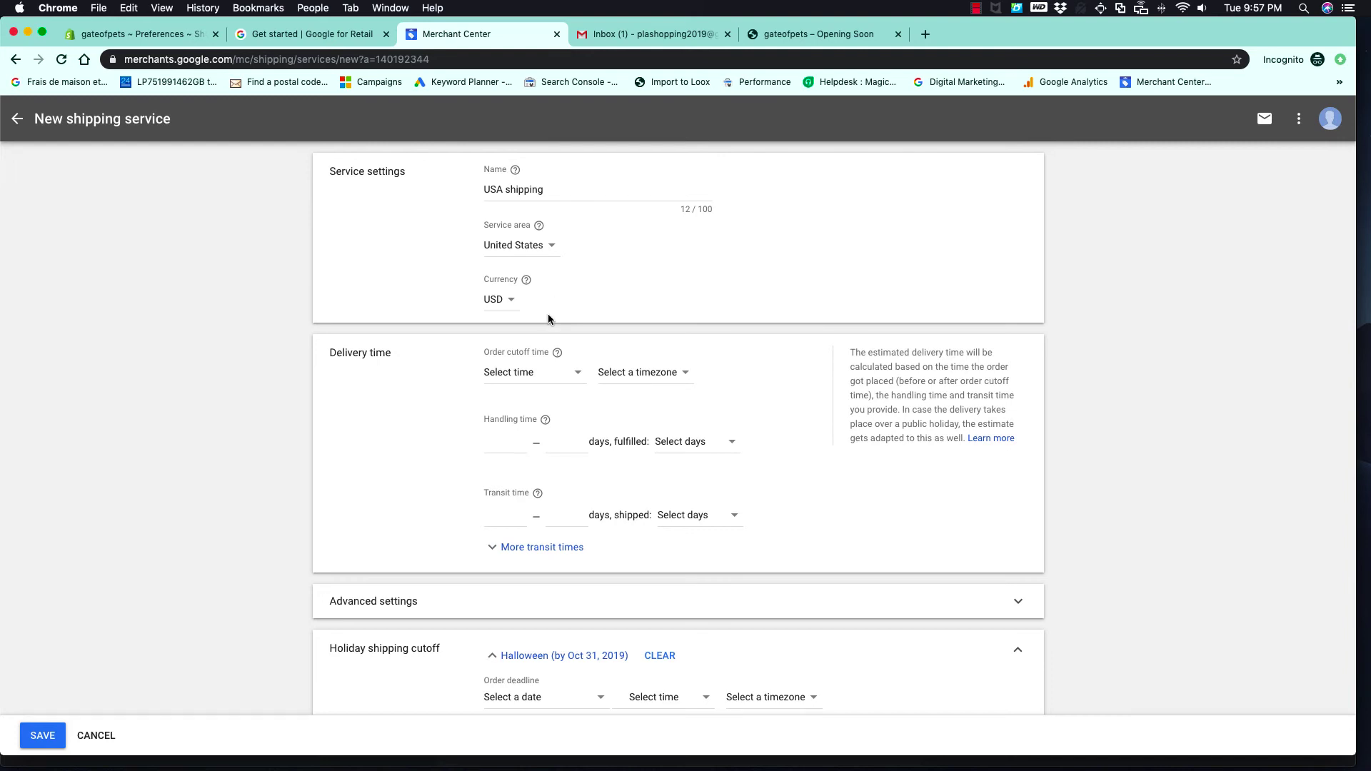
Set transit time to 3–10 days, shipping Mon – Fri
{"action": "scroll", "coordinate": [465, 410], "scroll_direction": "down", "scroll_amount": 4}
{"action": "left_click", "coordinate": [515, 370]}
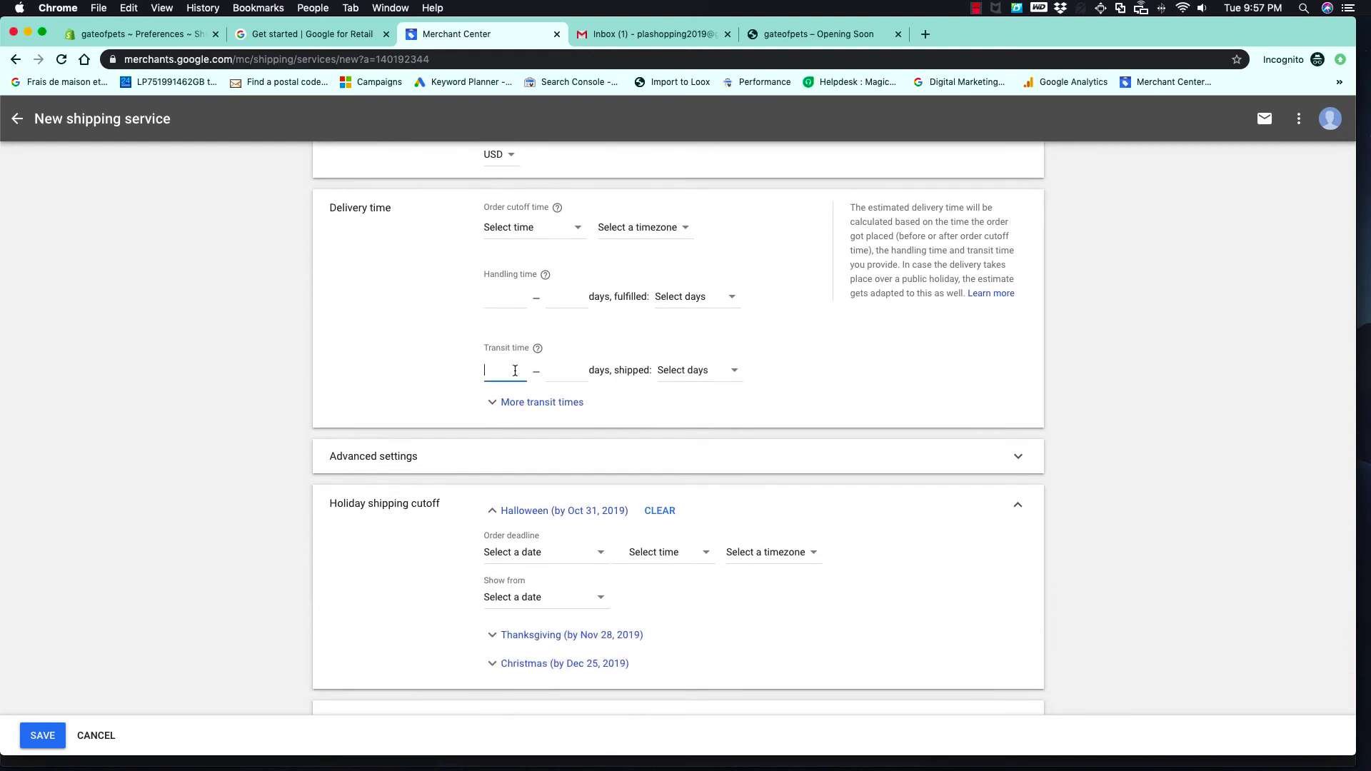
{"action": "type", "text": "3"}
{"action": "left_click", "coordinate": [562, 367]}
{"action": "type", "text": "10"}
{"action": "left_click", "coordinate": [707, 372]}
{"action": "left_click", "coordinate": [703, 390]}
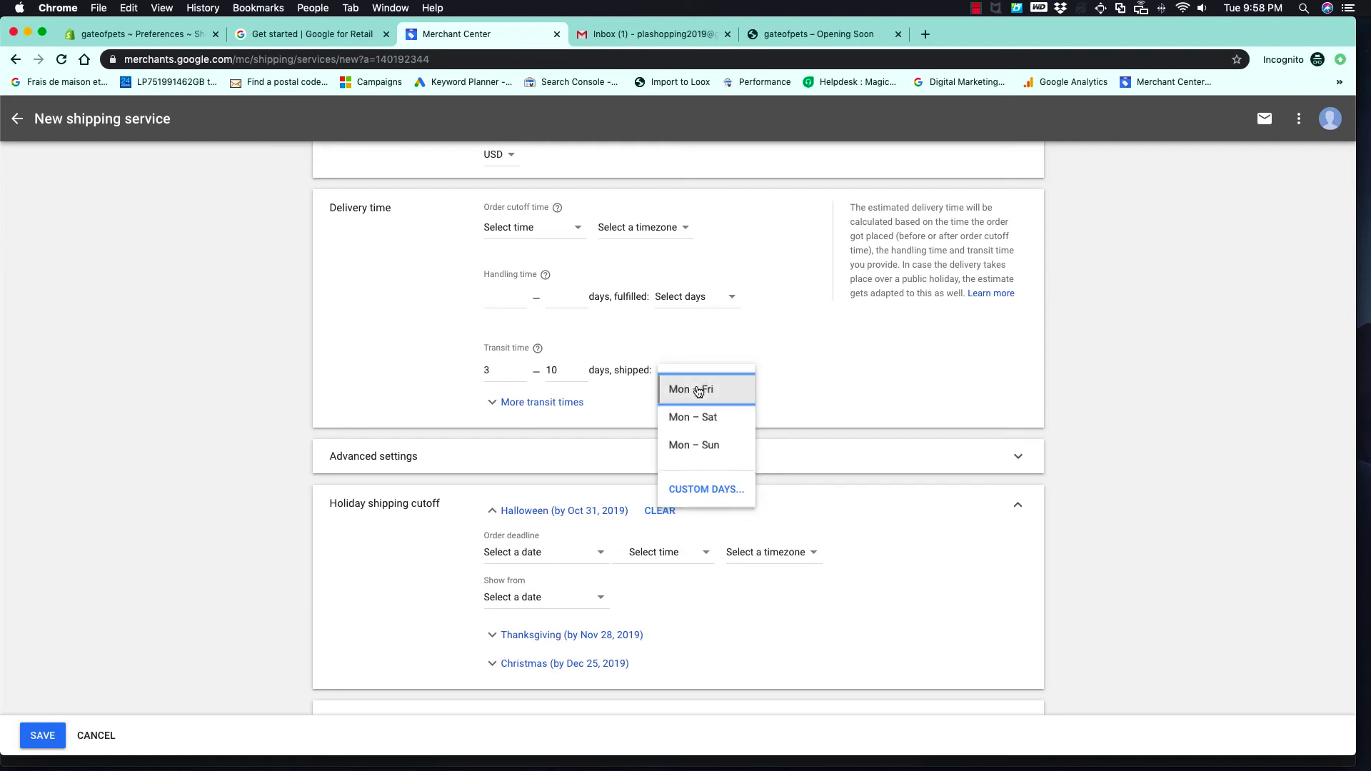
{"action": "scroll", "coordinate": [674, 427], "scroll_direction": "down", "scroll_amount": 5}
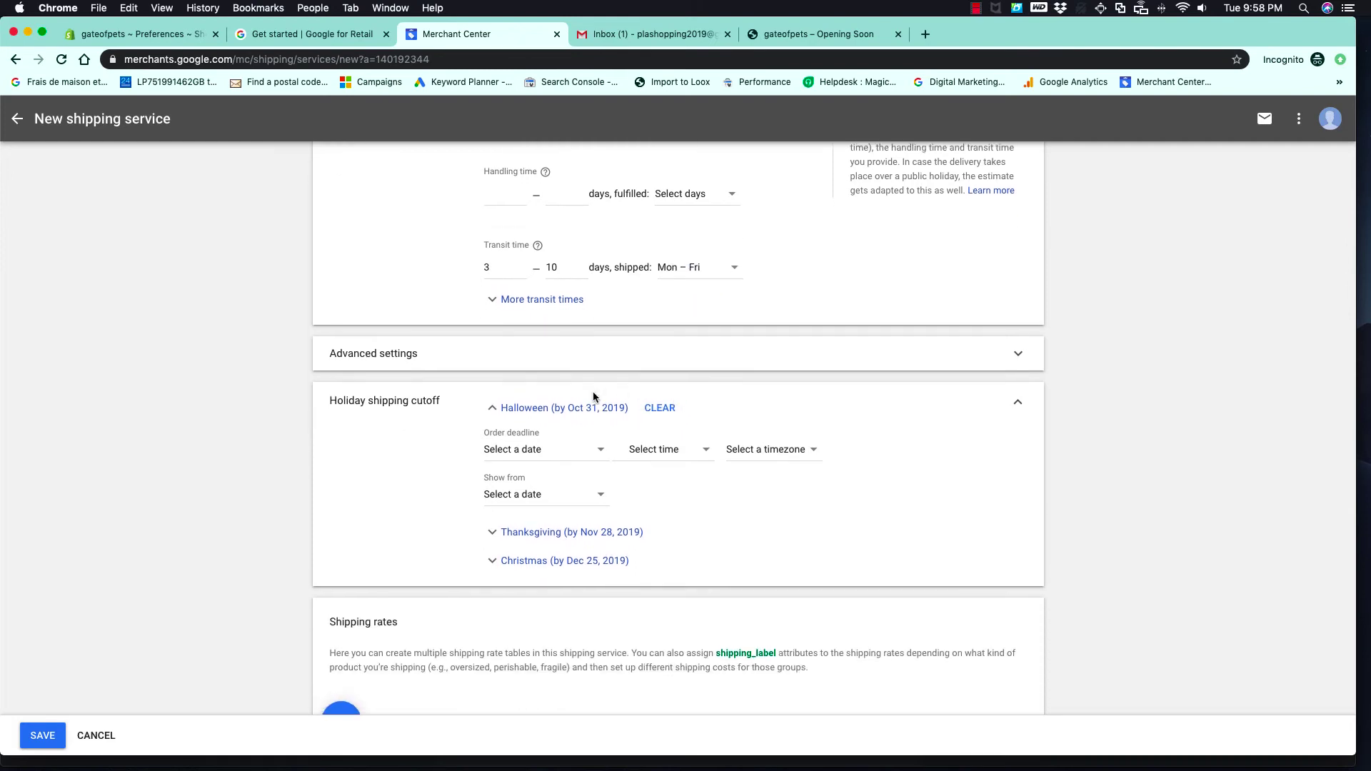
{"action": "scroll", "coordinate": [593, 400], "scroll_direction": "down", "scroll_amount": 1}
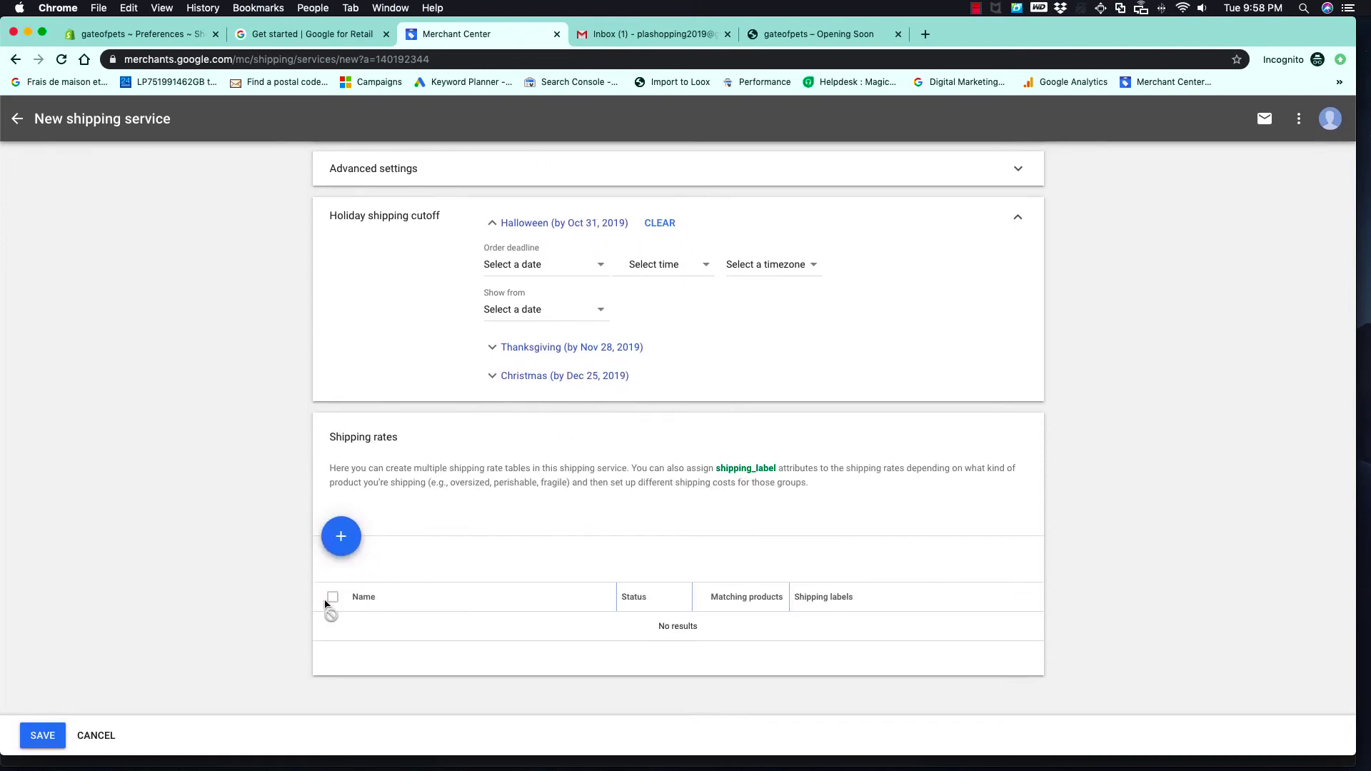
Add a shipping rate named 'Standard shipping'
{"action": "left_click", "coordinate": [342, 537]}
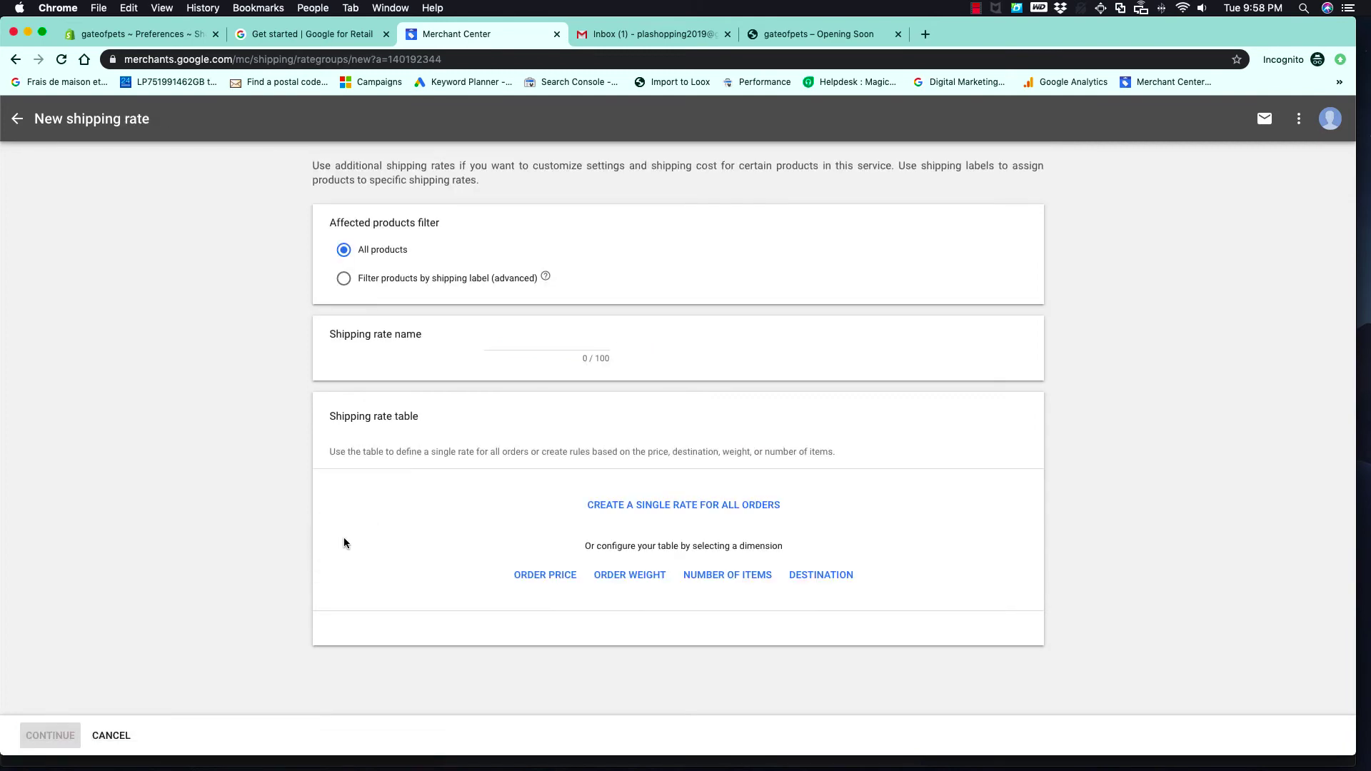
{"action": "left_click", "coordinate": [527, 344]}
{"action": "type", "text": "Standard shipping"}
Base the rate on order price: $2.99 up to $24.99, $0.00 for $25.00 or more
{"action": "left_click", "coordinate": [545, 575]}
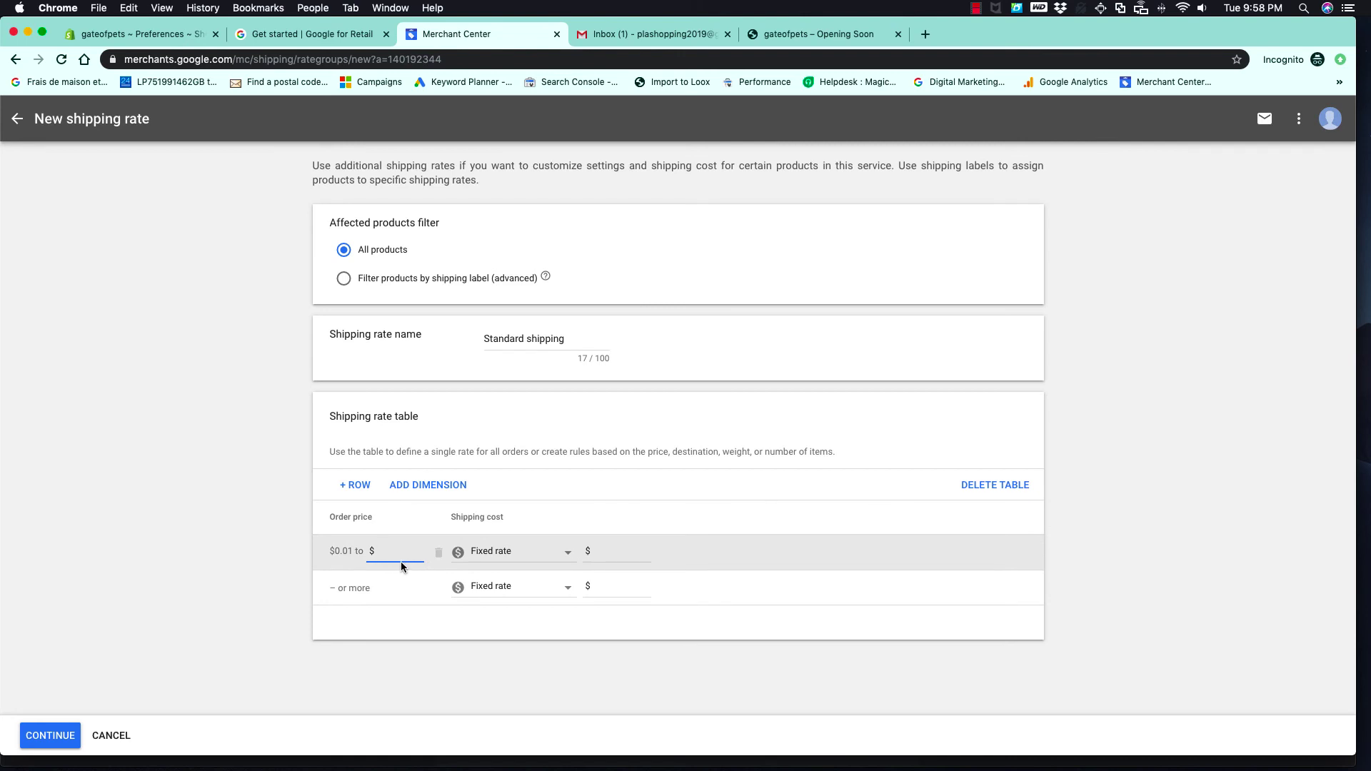
{"action": "type", "text": "4"}
{"action": "type", "text": "2"}
{"action": "type", "text": "."}
{"action": "key", "text": "BackSpace"}
{"action": "key", "text": "BackSpace"}
{"action": "key", "text": "BackSpace"}
{"action": "type", "text": "24.99"}
{"action": "left_click", "coordinate": [617, 552]}
{"action": "type", "text": "2.99"}
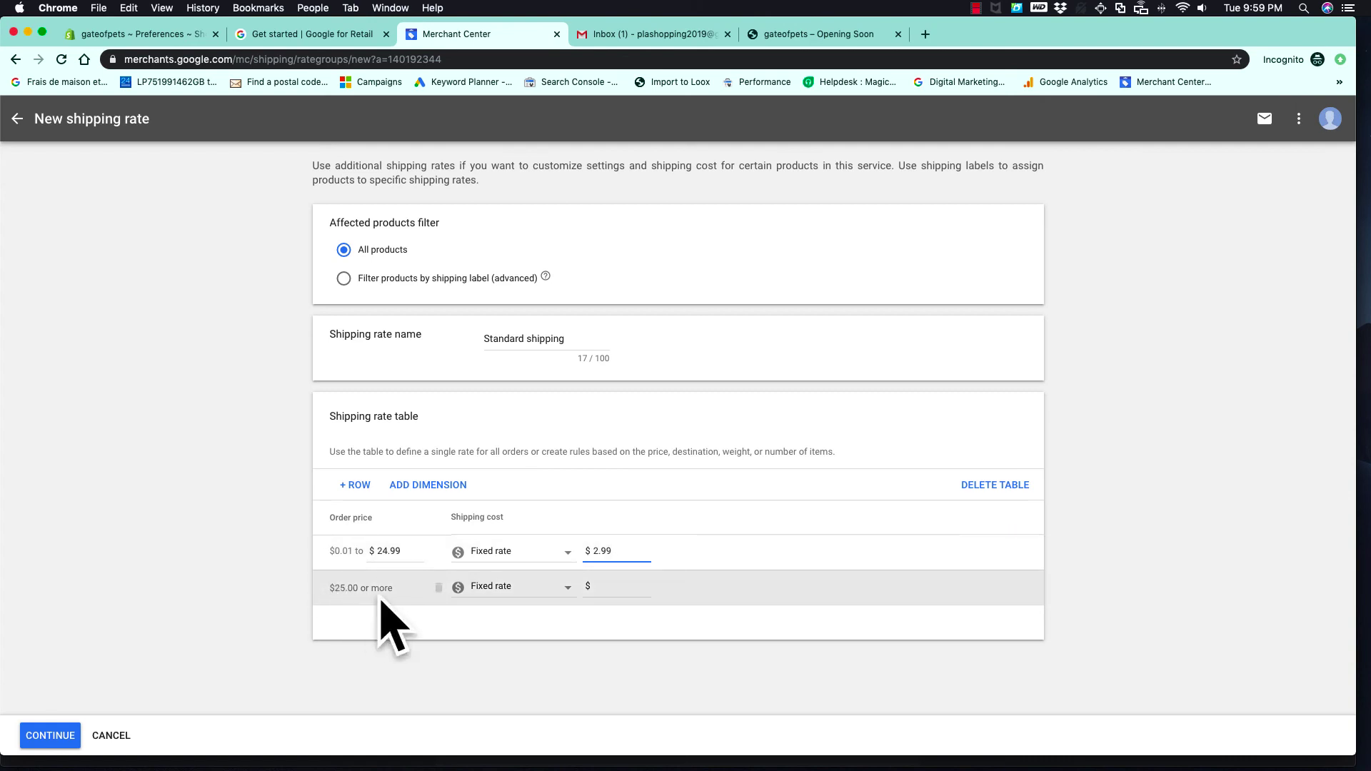
{"action": "type", "text": "0.00"}
{"action": "left_click", "coordinate": [791, 564]}
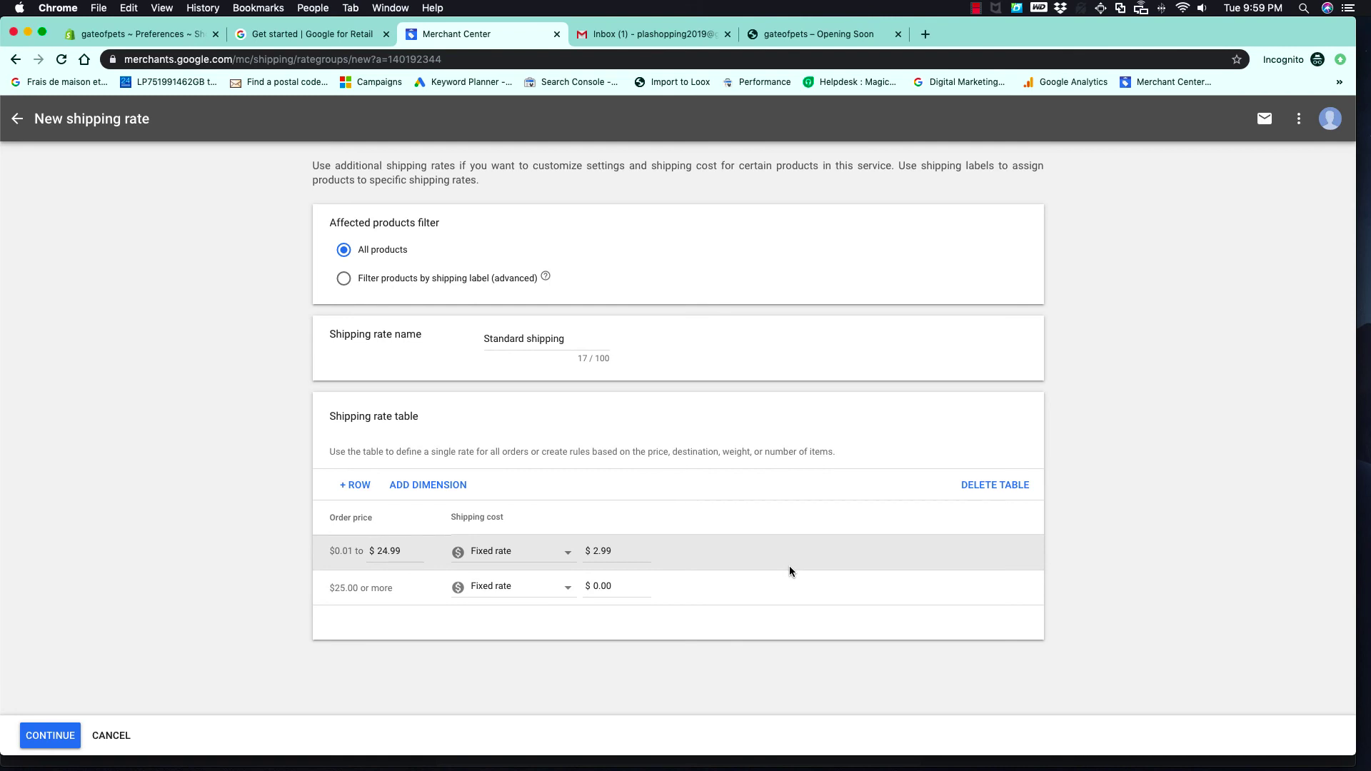
Confirm the Standard shipping rate table and save the USA shipping service
{"action": "left_click", "coordinate": [54, 736]}
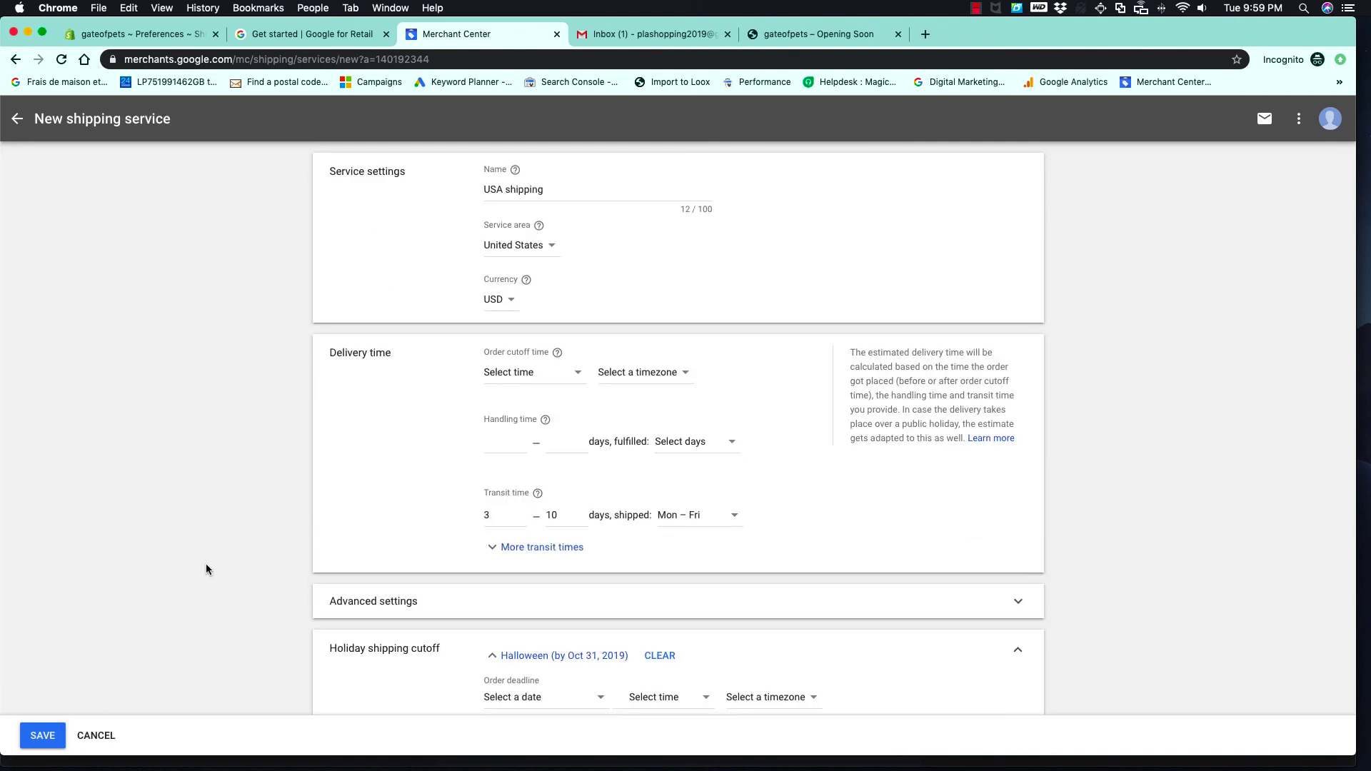
{"action": "left_click", "coordinate": [42, 736]}
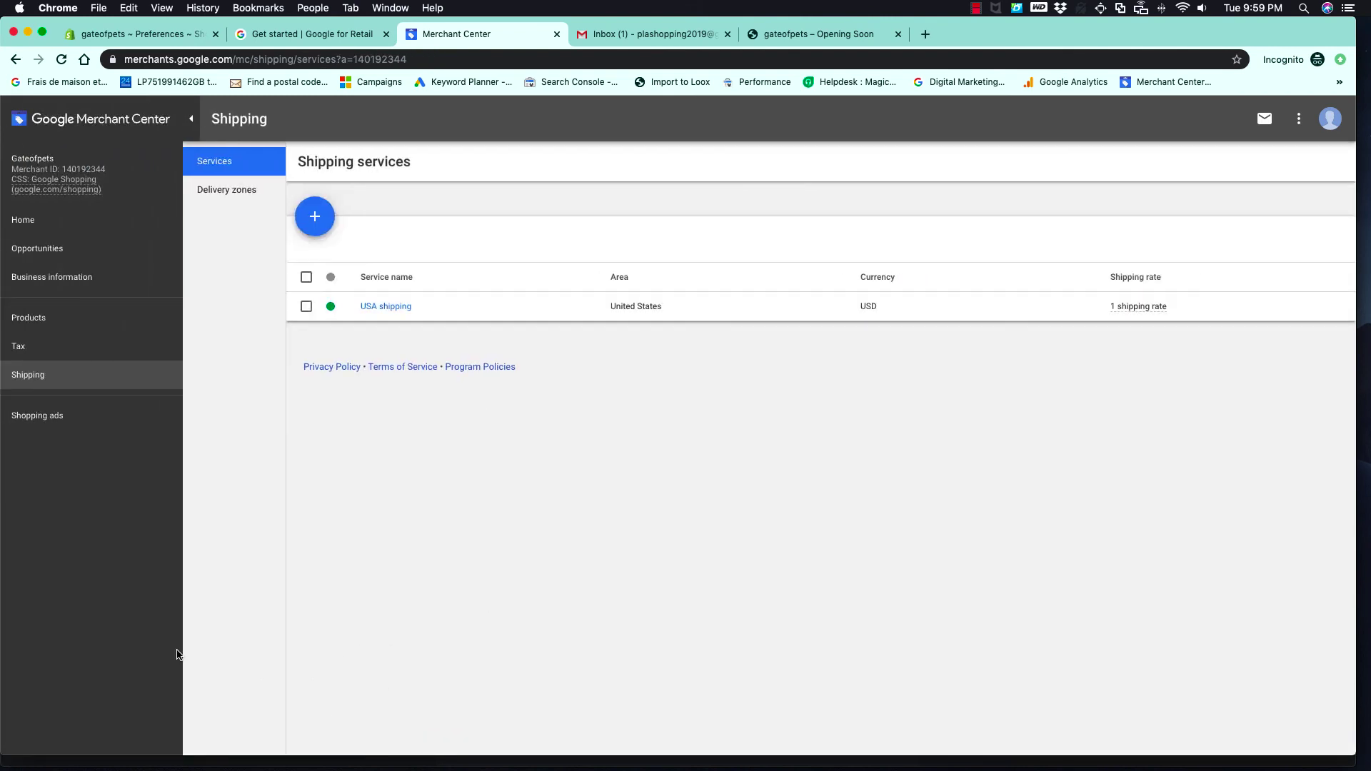